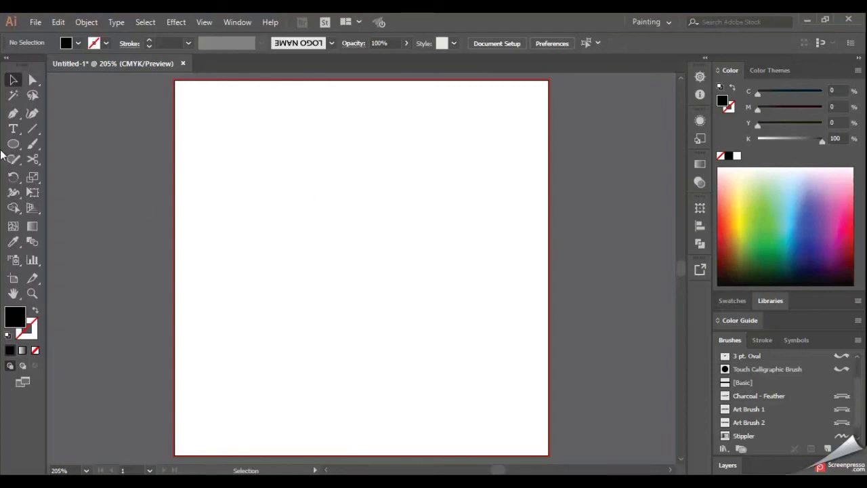
- Select the Ellipse tool to draw circles on the blank artboard
{"action": "left_click", "coordinate": [13, 144]}
- Create a 0.5 in by 0.5 in black circle through the Ellipse dialog
{"action": "left_click", "coordinate": [349, 247]}
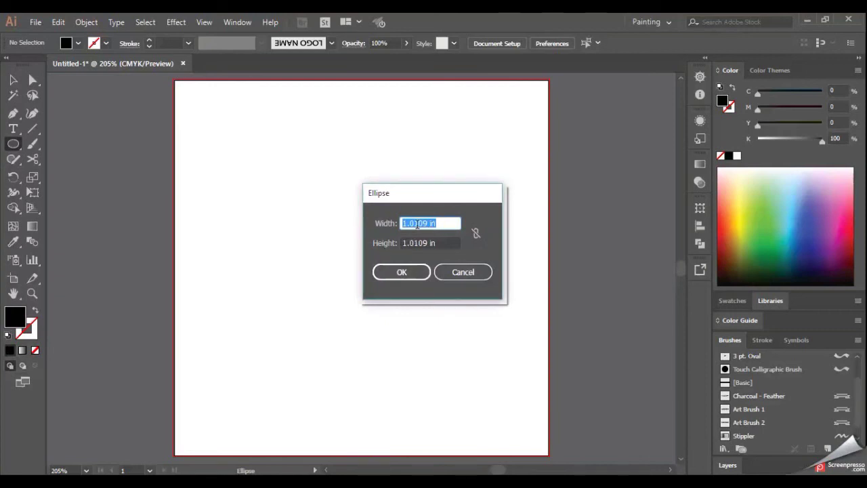
{"action": "type", "text": "1"}
{"action": "key", "text": "Tab"}
{"action": "type", "text": "."}
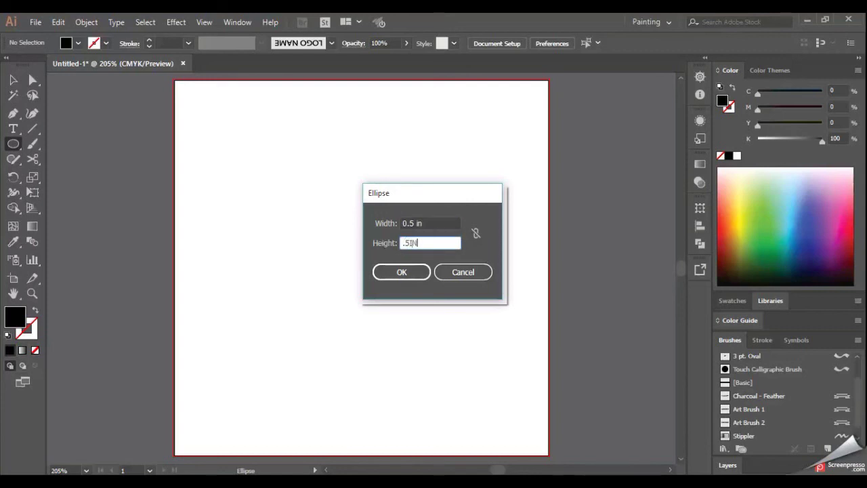
{"action": "left_click", "coordinate": [402, 271]}
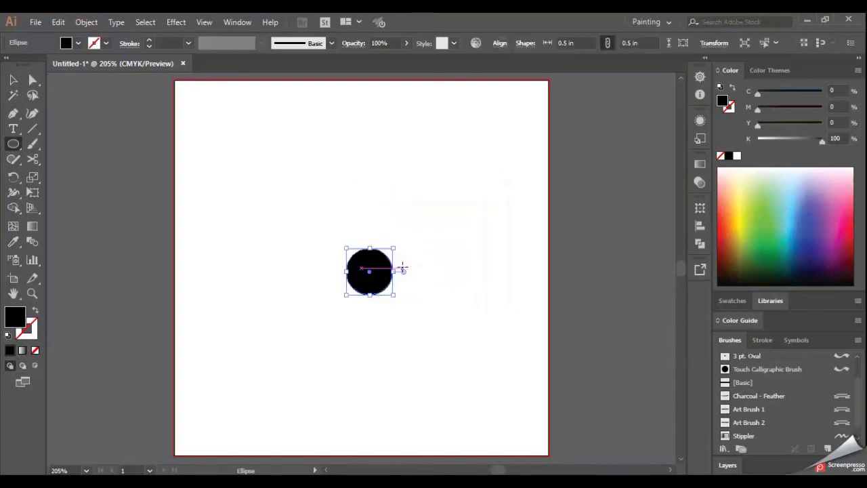
- Select the circle and zoom in to 600% on it
{"action": "left_click", "coordinate": [14, 80]}
{"action": "left_click", "coordinate": [325, 213]}
{"action": "left_click_drag", "start_coordinate": [321, 209], "coordinate": [446, 336]}
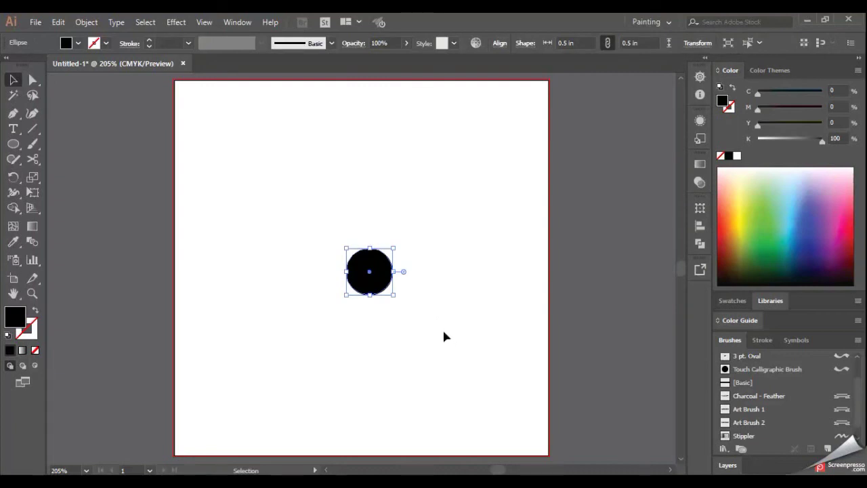
{"action": "left_click_drag", "start_coordinate": [441, 332], "coordinate": [324, 232]}
{"action": "key", "text": "ctrl"}
{"action": "key", "text": "ctrl+plus"}
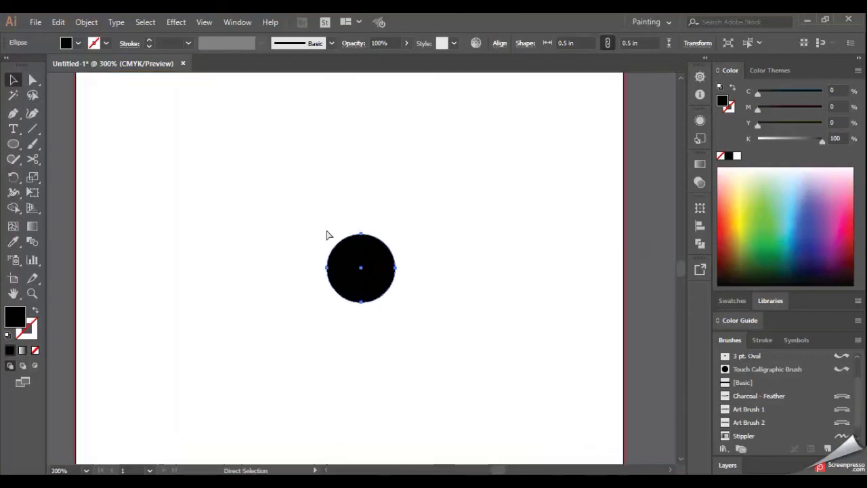
{"action": "key", "text": "ctrl+plus"}
{"action": "key", "text": "ctrl+plus"}
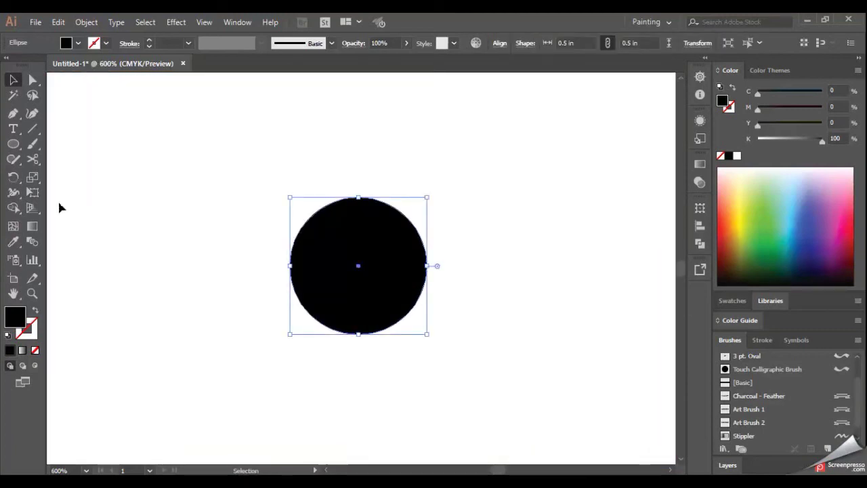
- Rotate 45° copies around the circle's right edge, repeating with Ctrl+D
{"action": "left_click", "coordinate": [14, 177]}
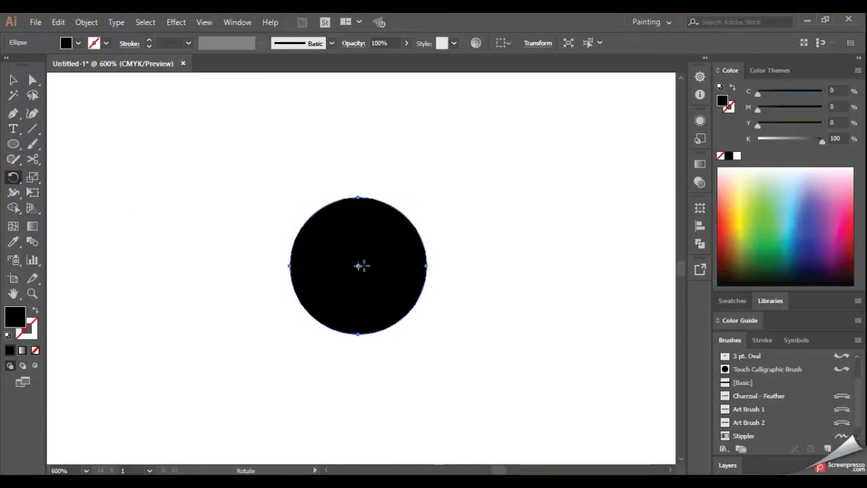
{"action": "left_click", "coordinate": [425, 265]}
{"action": "left_click_drag", "start_coordinate": [413, 200], "coordinate": [515, 198]}
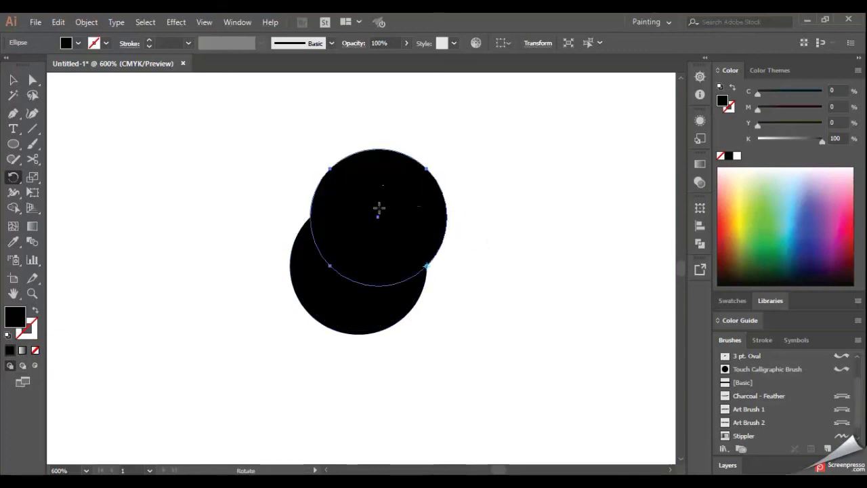
{"action": "key", "text": "ctrl"}
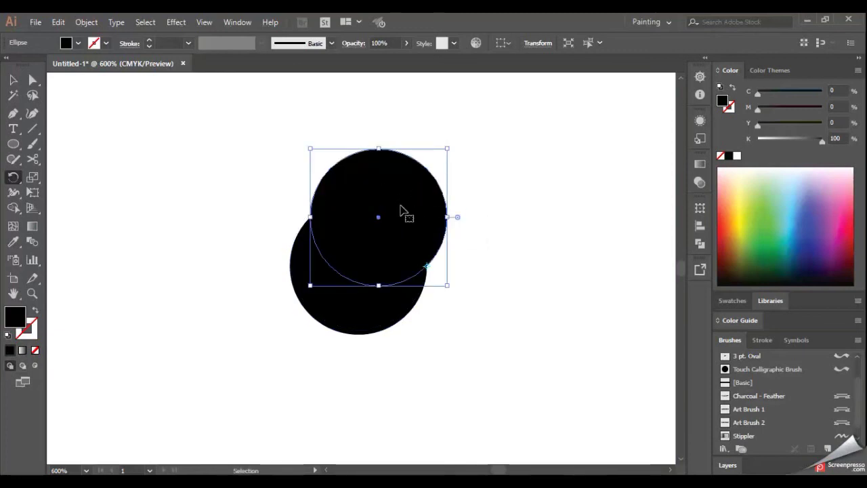
{"action": "key", "text": "ctrl+d"}
{"action": "key", "text": "ctrl+d"}
{"action": "key", "text": "ctrl+d"}
{"action": "key", "text": "ctrl+d"}
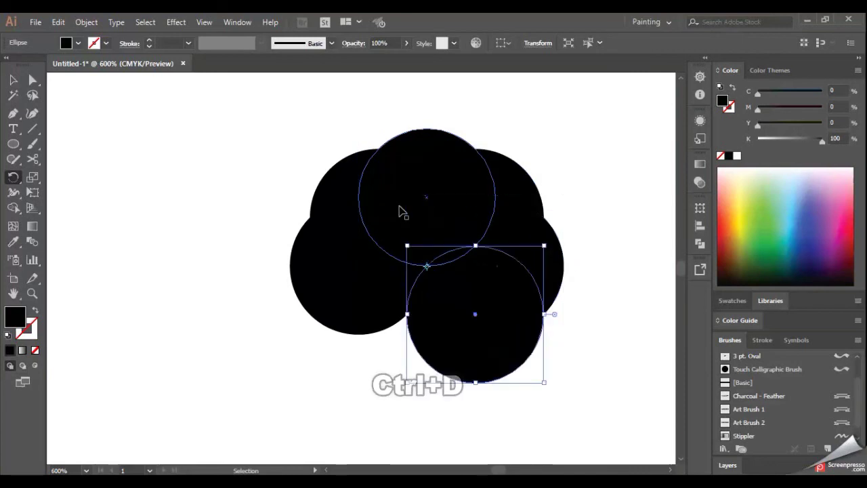
{"action": "key", "text": "ctrl+d"}
{"action": "key", "text": "ctrl+d"}
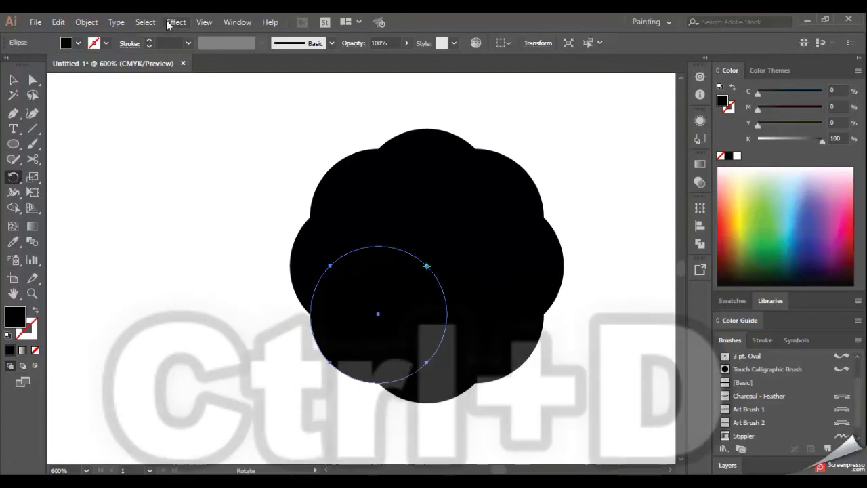
- Select all rosette circles in Outline view, then return to Preview
{"action": "left_click", "coordinate": [200, 22]}
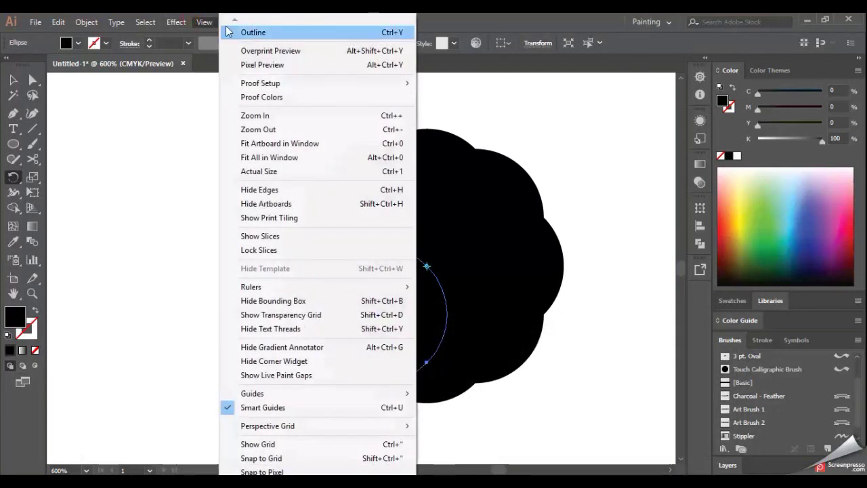
{"action": "left_click", "coordinate": [239, 31]}
{"action": "key", "text": "v"}
{"action": "left_click_drag", "start_coordinate": [251, 143], "coordinate": [440, 290]}
{"action": "mouse_move", "coordinate": [606, 374]}
{"action": "left_mouse_down"}
{"action": "mouse_move", "coordinate": [331, 164]}
{"action": "mouse_move", "coordinate": [288, 153]}
{"action": "left_mouse_up"}
{"action": "left_click", "coordinate": [203, 22]}
{"action": "left_click", "coordinate": [256, 33]}
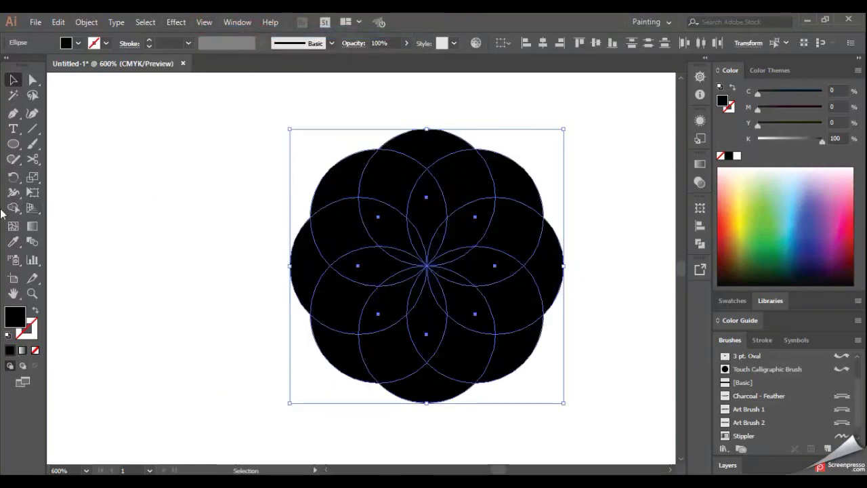
- Delete the alternating overlap regions and upper gaps with the Shape Builder tool
{"action": "left_click", "coordinate": [14, 209]}
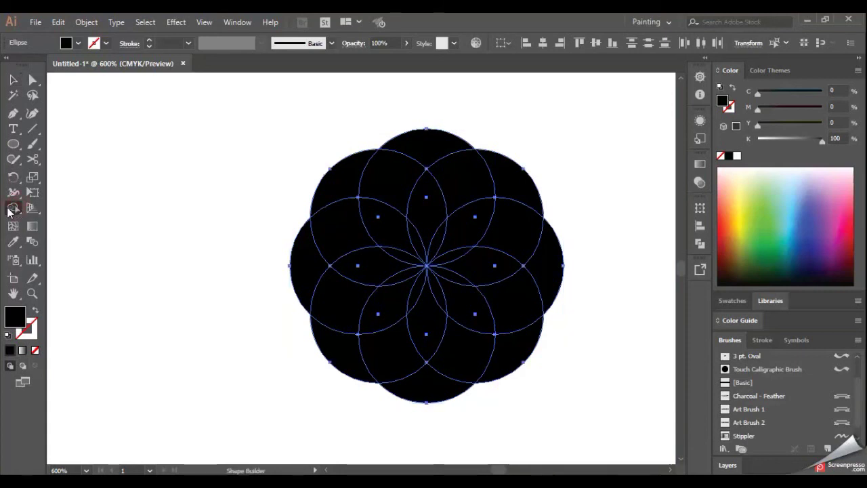
{"action": "left_click", "coordinate": [12, 210]}
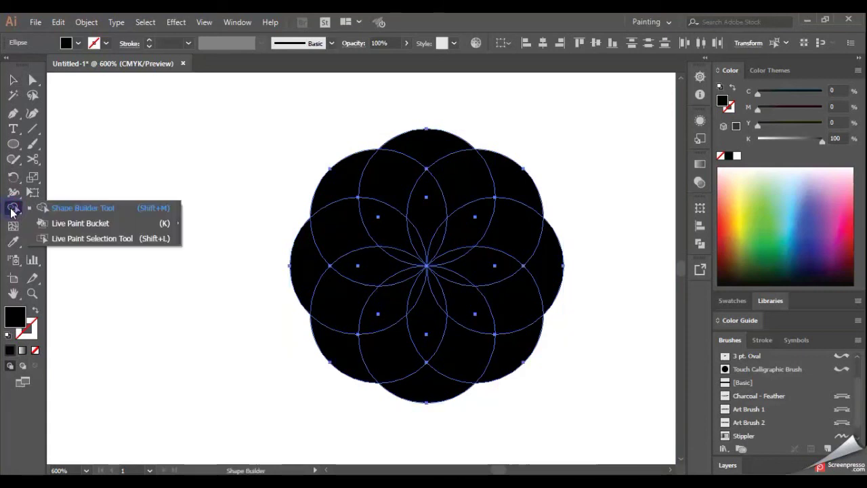
{"action": "left_click", "coordinate": [13, 210]}
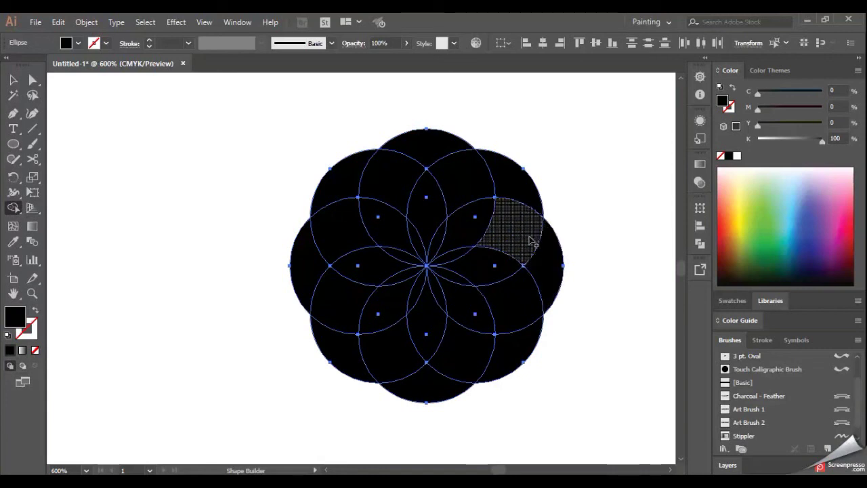
{"action": "left_click", "coordinate": [512, 233], "text": "alt"}
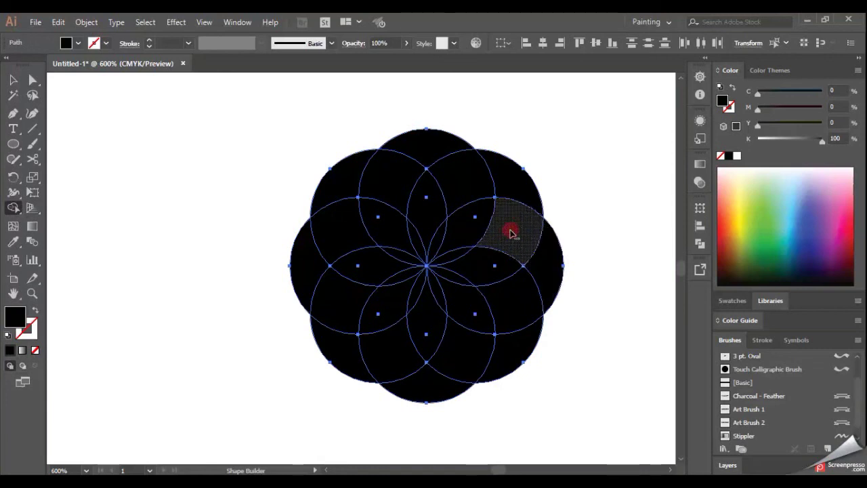
{"action": "left_click", "coordinate": [520, 312], "text": "alt"}
{"action": "left_click", "coordinate": [458, 357], "text": "alt"}
{"action": "left_click", "coordinate": [436, 349], "text": "alt"}
{"action": "left_click", "coordinate": [393, 352], "text": "alt"}
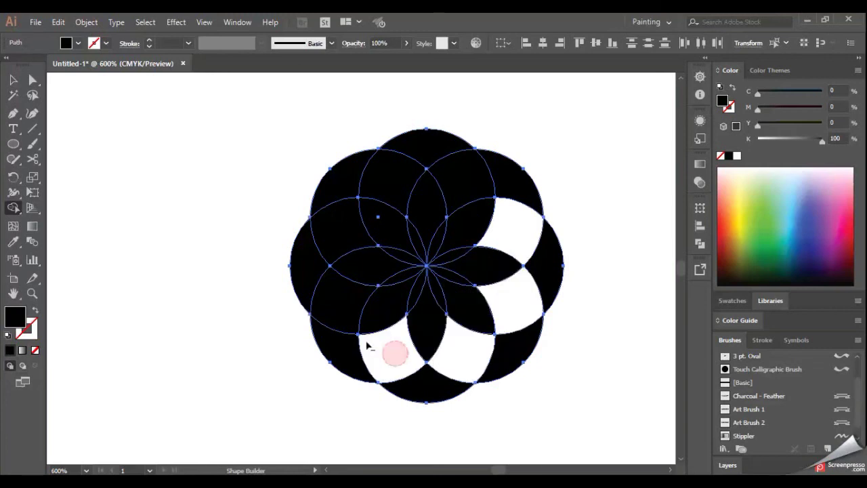
{"action": "left_click", "coordinate": [336, 305], "text": "alt"}
{"action": "left_click", "coordinate": [332, 234], "text": "alt"}
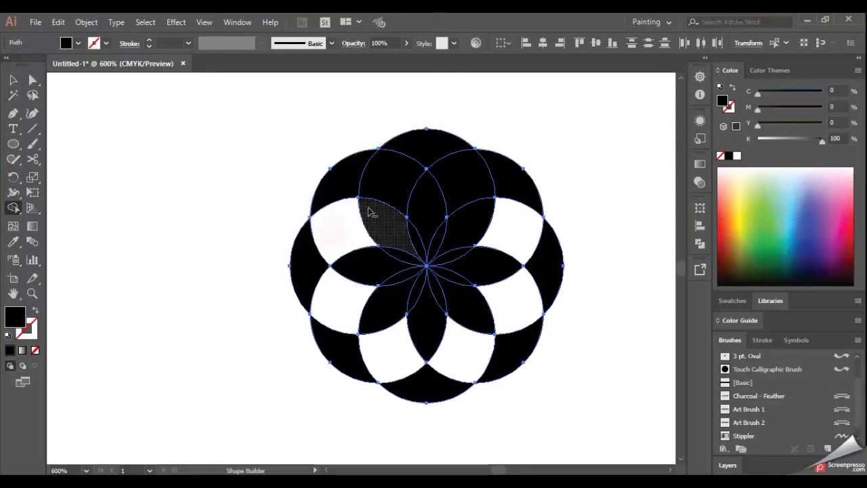
{"action": "left_click", "coordinate": [396, 188], "text": "alt"}
{"action": "left_click", "coordinate": [466, 178], "text": "alt"}
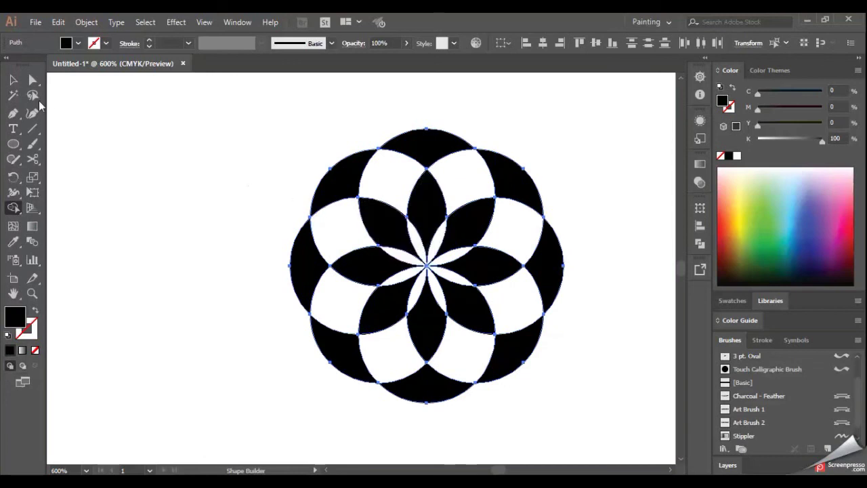
{"action": "left_click", "coordinate": [11, 80]}
- Select the right, top, left and bottom outer segments
{"action": "left_click", "coordinate": [248, 150]}
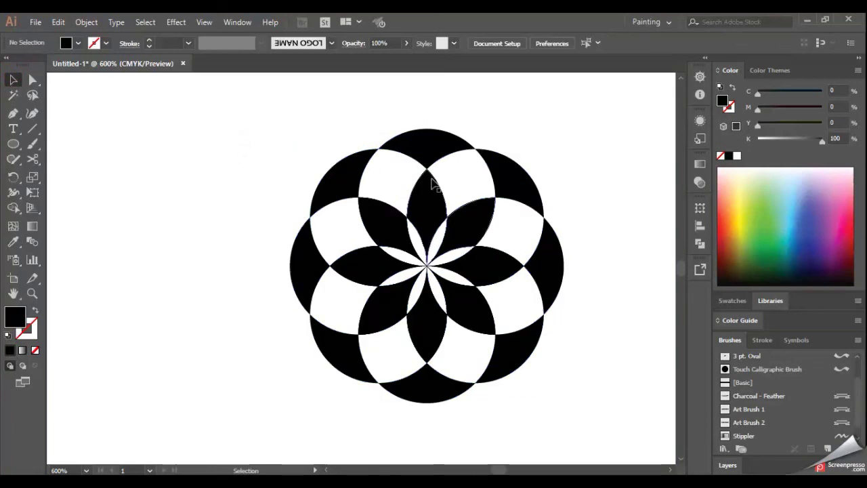
{"action": "mouse_move", "coordinate": [287, 126]}
{"action": "left_mouse_down"}
{"action": "mouse_move", "coordinate": [426, 309]}
{"action": "mouse_move", "coordinate": [571, 403]}
{"action": "left_mouse_up"}
{"action": "left_click", "coordinate": [589, 397]}
{"action": "left_click", "coordinate": [553, 267]}
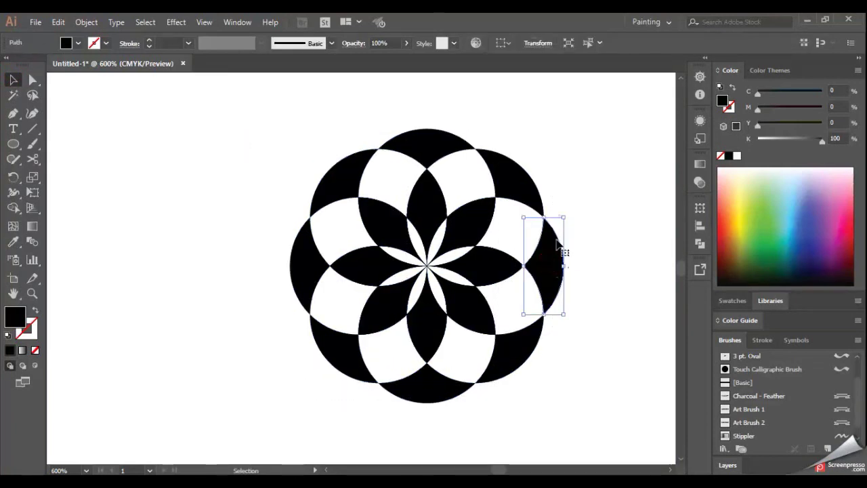
{"action": "left_click", "coordinate": [441, 144], "text": "shift"}
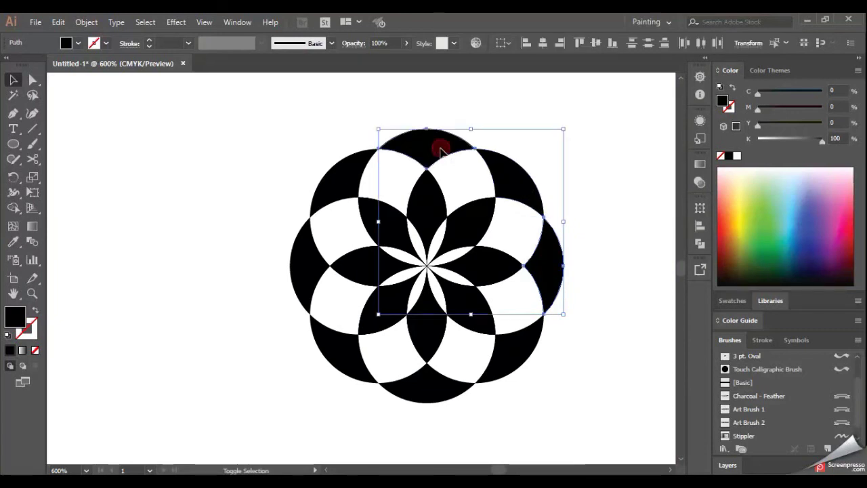
{"action": "left_click", "coordinate": [310, 267], "text": "shift"}
{"action": "left_click", "coordinate": [446, 387], "text": "shift"}
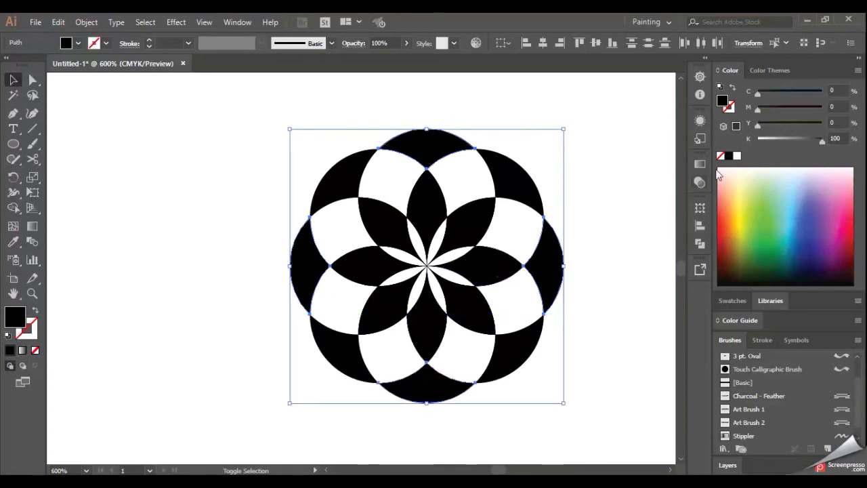
- Fill the four outer segments green at C 75, M 0, Y 100, K 0
{"action": "left_click", "coordinate": [774, 220]}
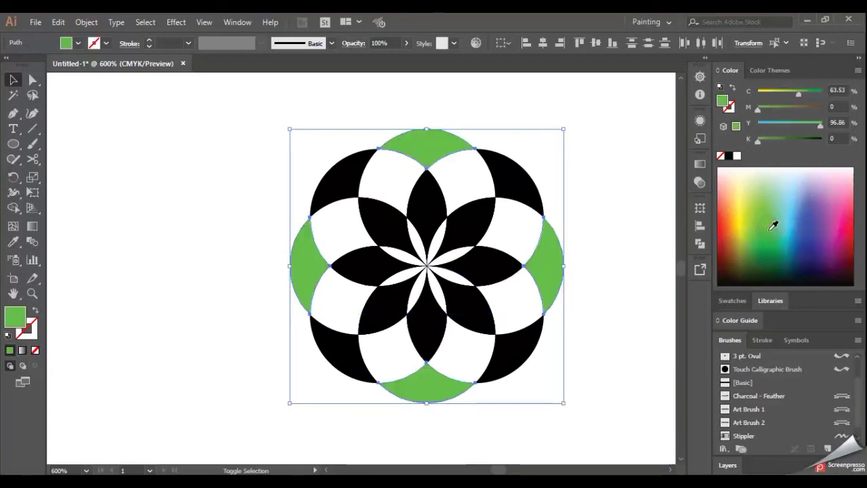
{"action": "left_click_drag", "start_coordinate": [821, 124], "coordinate": [862, 128]}
{"action": "left_click", "coordinate": [840, 90]}
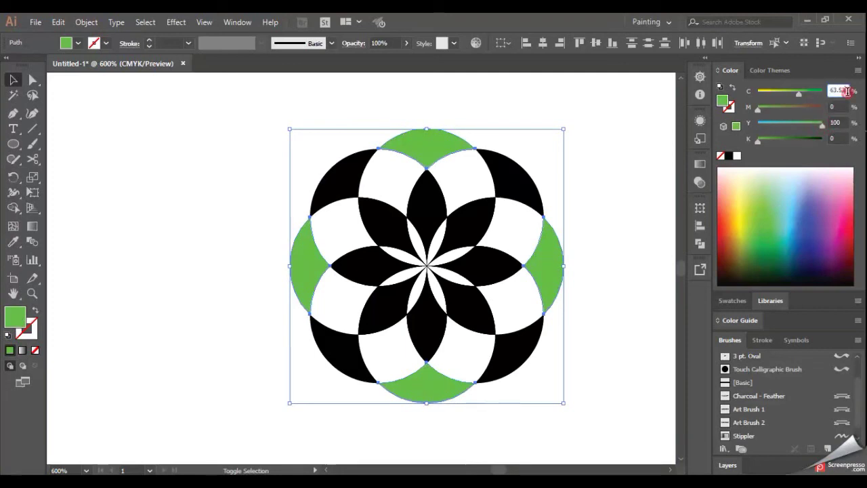
{"action": "type", "text": "75"}
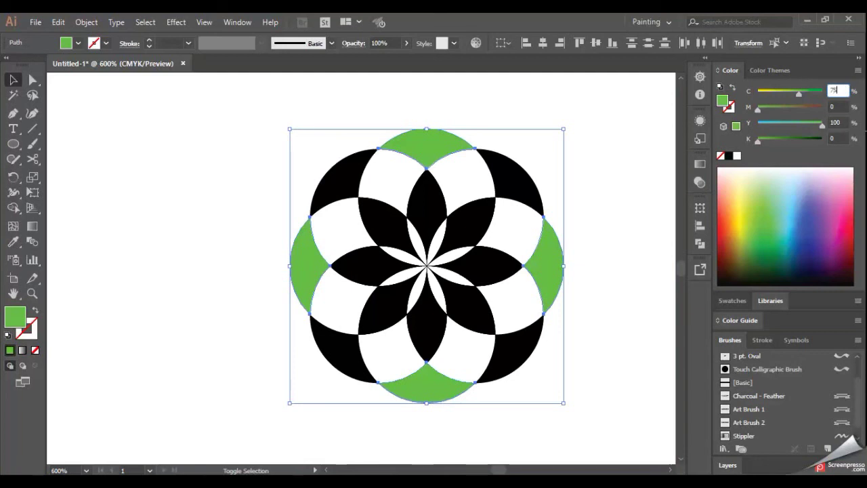
{"action": "key", "text": "Return"}
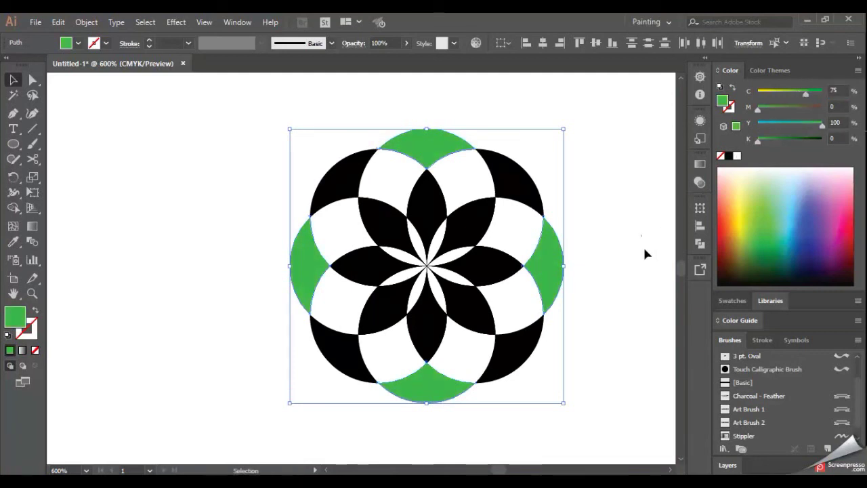
{"action": "left_click", "coordinate": [639, 235]}
- Fill the four diagonal outer black shapes darker green (C 100, M 0, Y 100, K 0), then deselect
{"action": "left_click", "coordinate": [522, 193]}
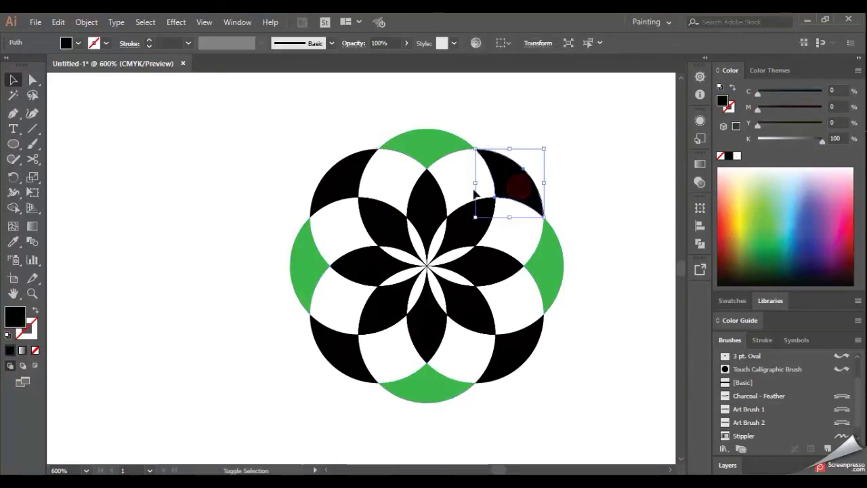
{"action": "left_click", "coordinate": [346, 188], "text": "shift"}
{"action": "left_click", "coordinate": [351, 364], "text": "shift"}
{"action": "left_click", "coordinate": [508, 359], "text": "shift"}
{"action": "left_click", "coordinate": [820, 124]}
{"action": "left_click_drag", "start_coordinate": [822, 140], "coordinate": [758, 140]}
{"action": "left_click", "coordinate": [840, 90]}
{"action": "type", "text": "100"}
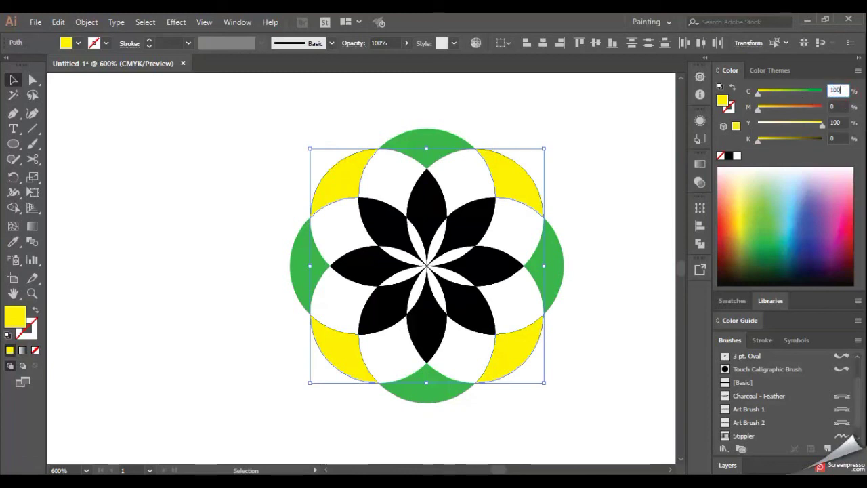
{"action": "key", "text": "Return"}
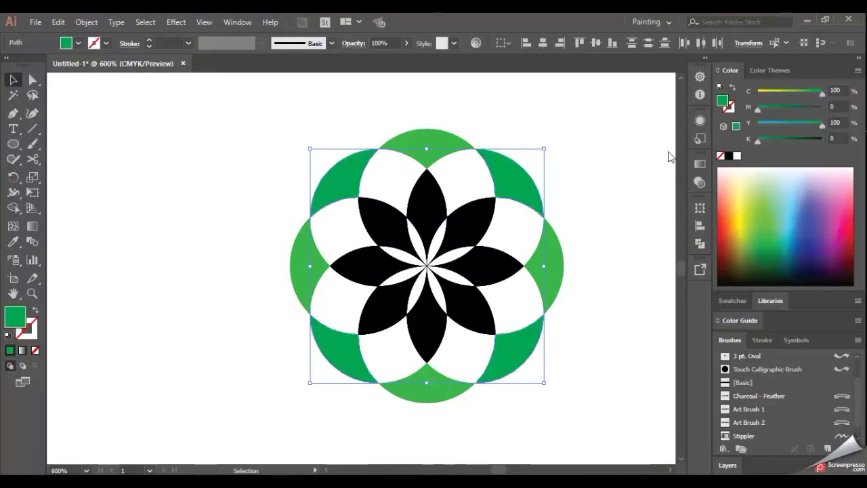
{"action": "left_click", "coordinate": [620, 234]}
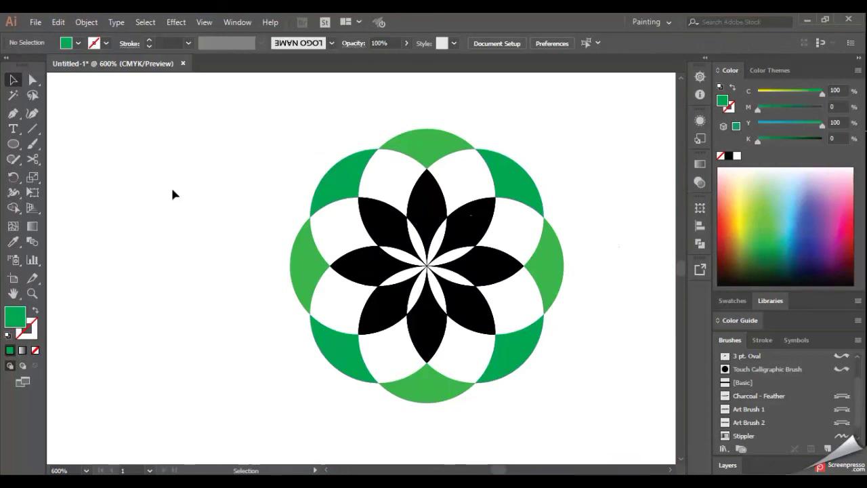
- Recolour the diagonal and left inner petals green (C 100, Y 100) with Direct Selection
{"action": "left_click", "coordinate": [33, 79]}
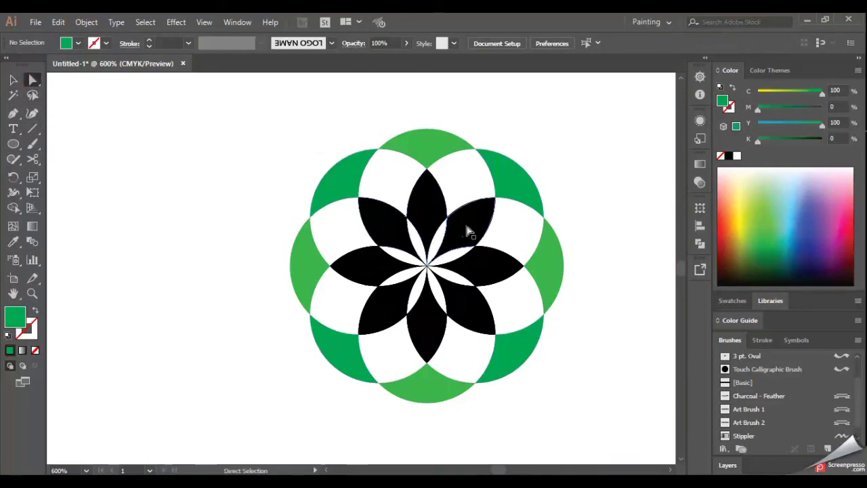
{"action": "left_click", "coordinate": [469, 230]}
{"action": "left_click", "coordinate": [470, 304], "text": "shift"}
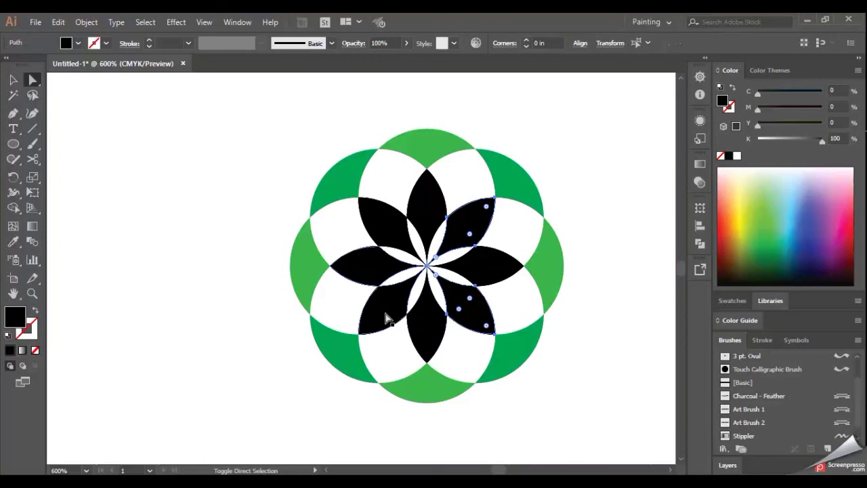
{"action": "left_click", "coordinate": [384, 310], "text": "shift"}
{"action": "left_click", "coordinate": [369, 260], "text": "shift"}
{"action": "left_click", "coordinate": [374, 224], "text": "shift"}
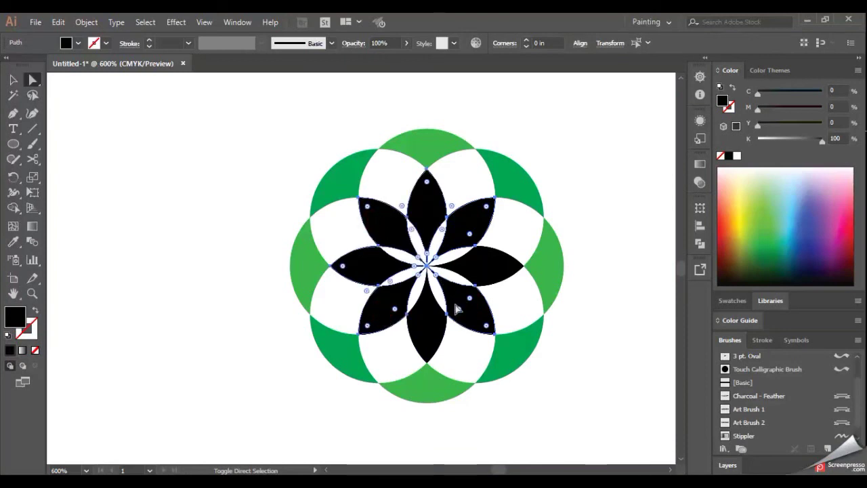
{"action": "left_click_drag", "start_coordinate": [824, 138], "coordinate": [711, 139]}
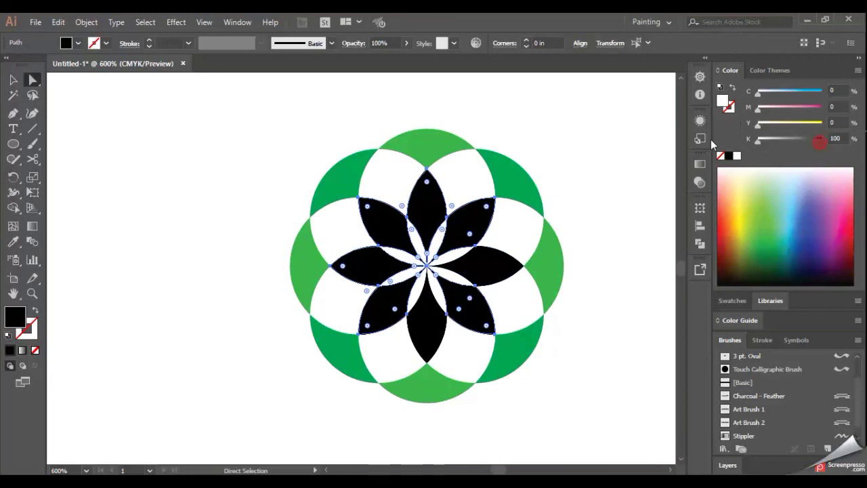
{"action": "left_click_drag", "start_coordinate": [804, 124], "coordinate": [842, 119]}
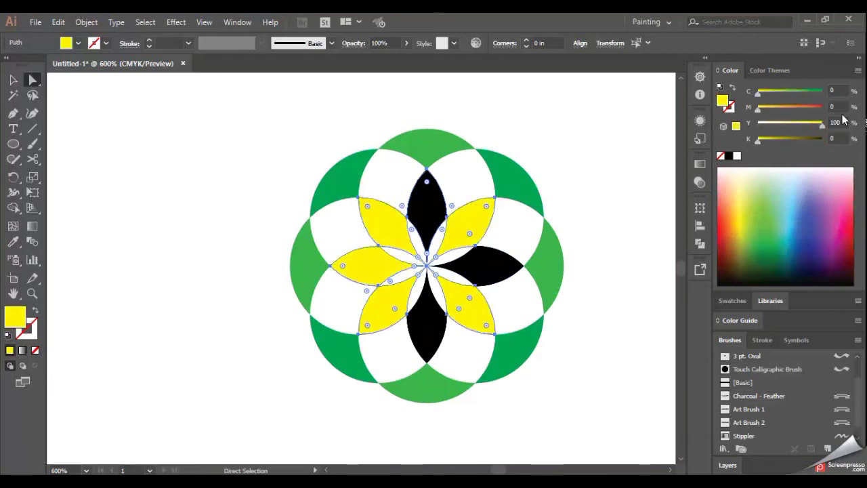
{"action": "left_click", "coordinate": [823, 91]}
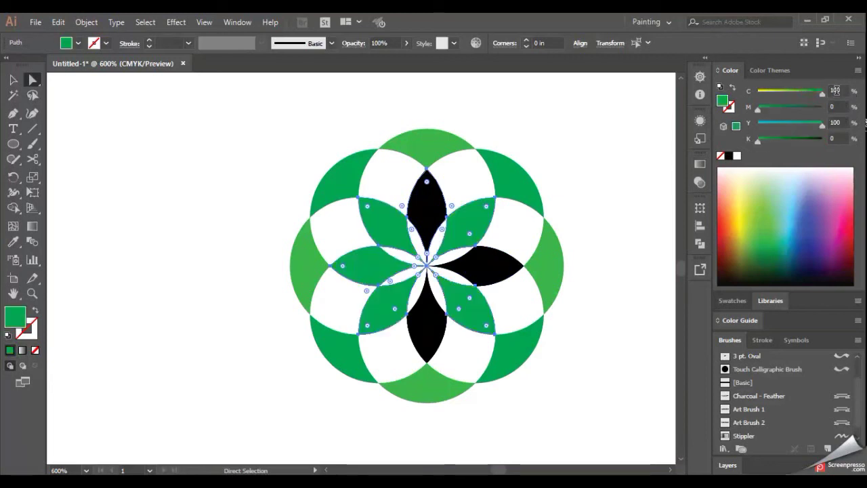
{"action": "left_click", "coordinate": [630, 248]}
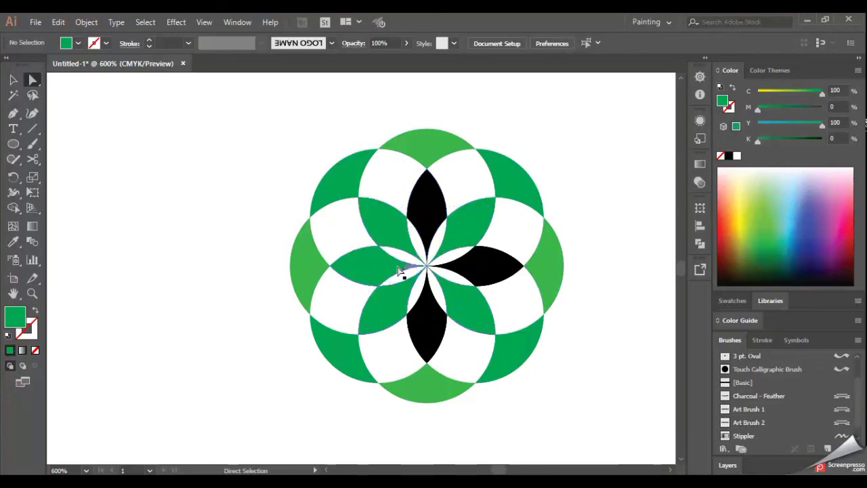
- Reselect the upper-left, upper-right and lower-left green petals to check them, then deselect
{"action": "left_click", "coordinate": [378, 222]}
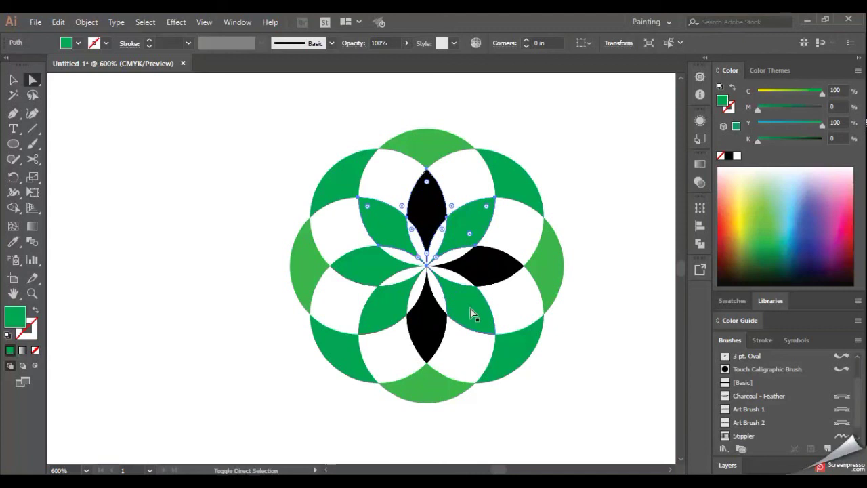
{"action": "left_click", "coordinate": [593, 319]}
{"action": "left_click", "coordinate": [465, 224]}
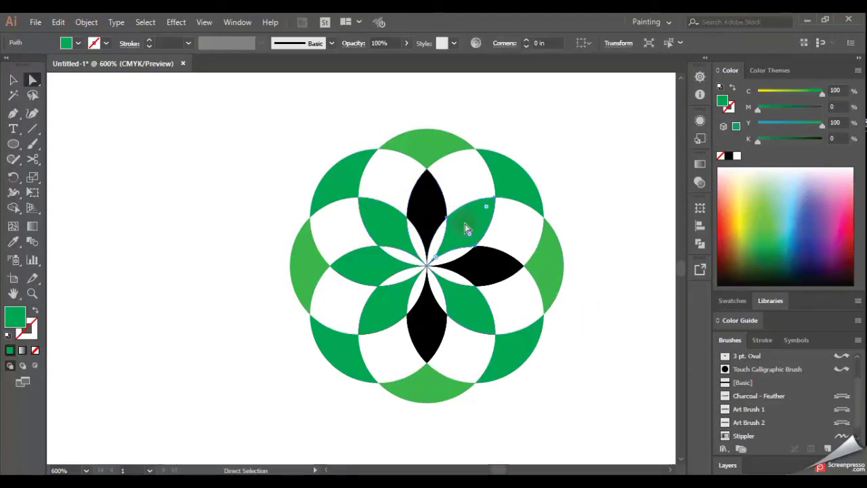
{"action": "left_click", "coordinate": [372, 312], "text": "shift"}
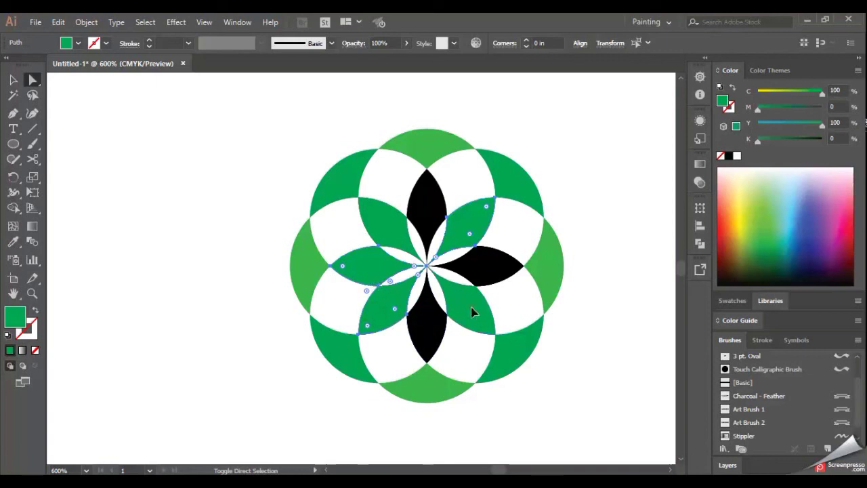
{"action": "left_click", "coordinate": [381, 217], "text": "shift"}
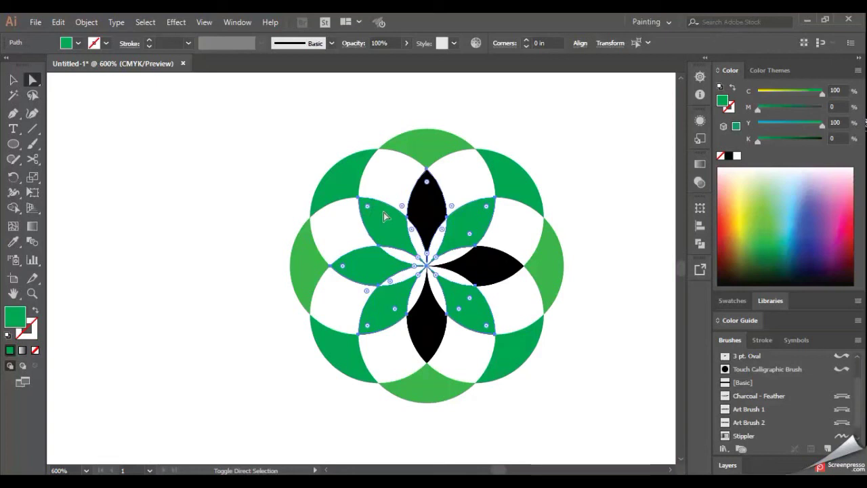
{"action": "left_click", "coordinate": [614, 306]}
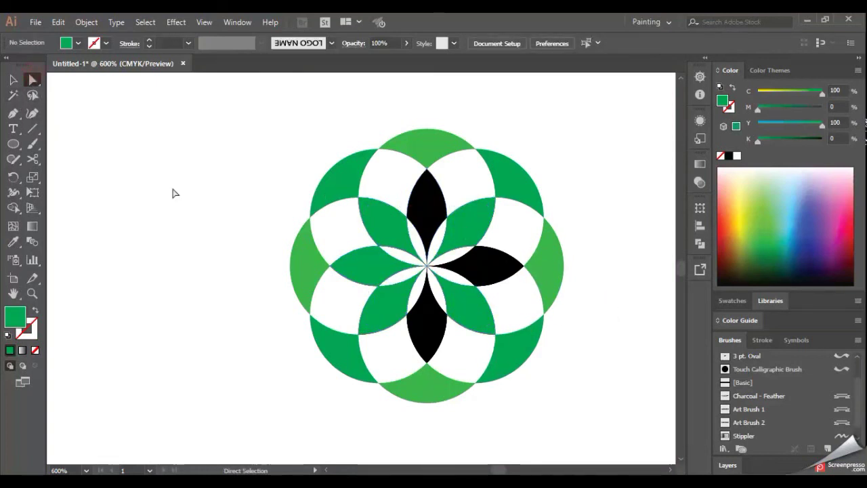
{"action": "left_click", "coordinate": [374, 229]}
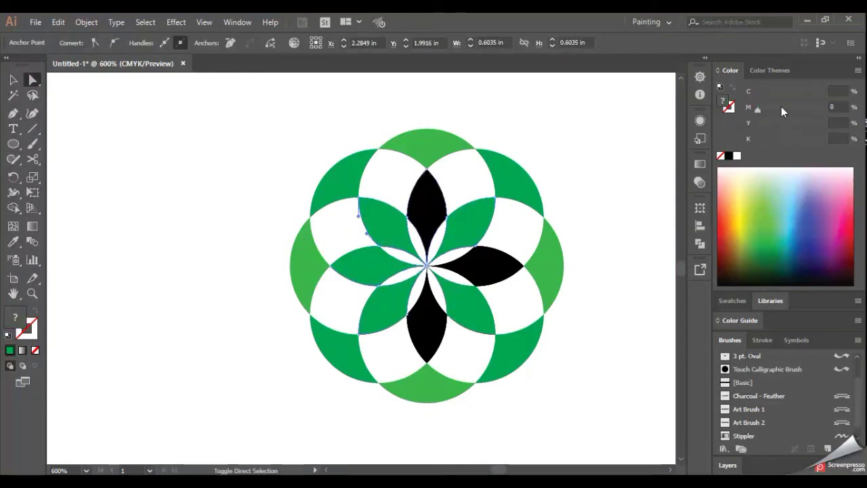
{"action": "left_click", "coordinate": [336, 224]}
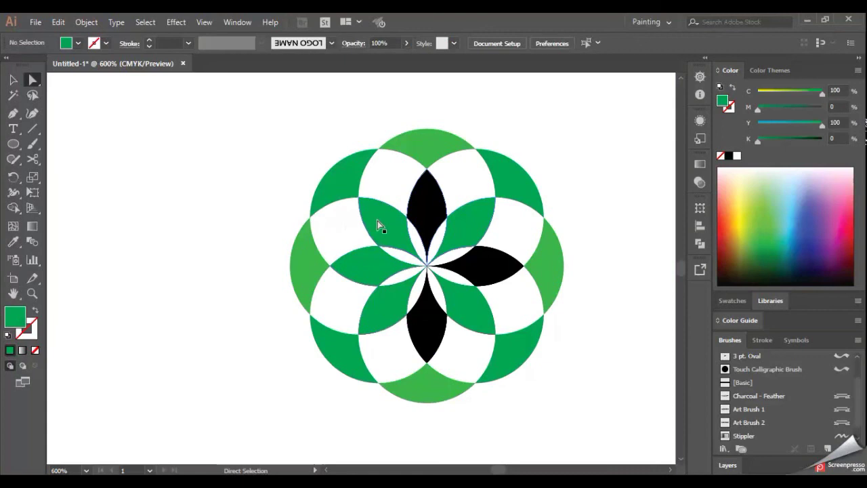
{"action": "left_click", "coordinate": [378, 224]}
{"action": "left_click", "coordinate": [334, 235]}
{"action": "left_click", "coordinate": [366, 232]}
{"action": "left_click", "coordinate": [575, 405]}
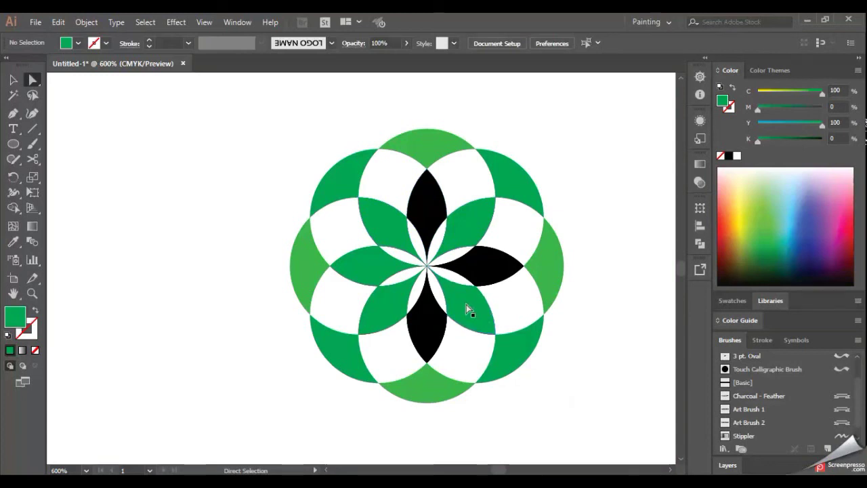
- Colour the top, right and bottom black petals darker green (C 100, M 25, Y 100)
{"action": "left_click", "coordinate": [484, 277]}
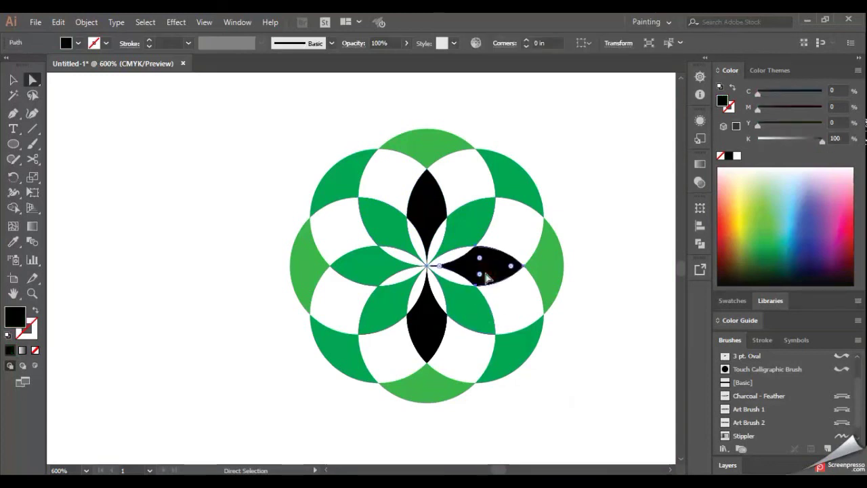
{"action": "left_click", "coordinate": [423, 214], "text": "shift"}
{"action": "left_click", "coordinate": [418, 323], "text": "shift"}
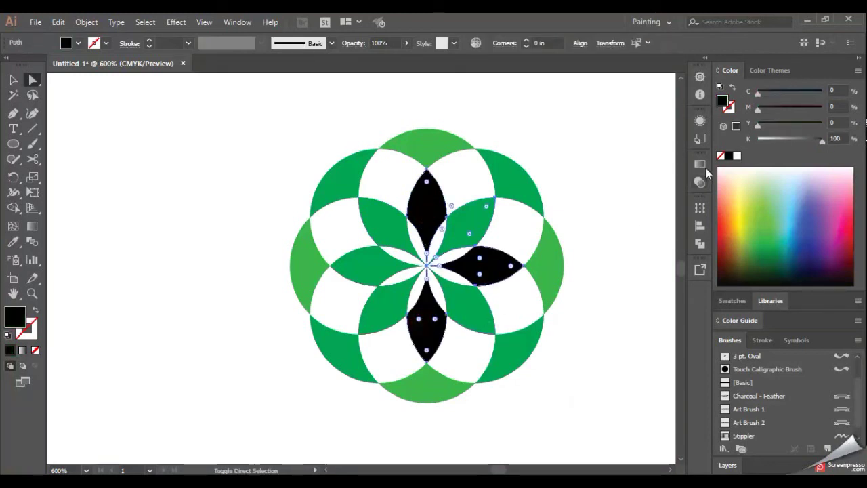
{"action": "left_click", "coordinate": [821, 91]}
{"action": "left_click_drag", "start_coordinate": [822, 139], "coordinate": [709, 144]}
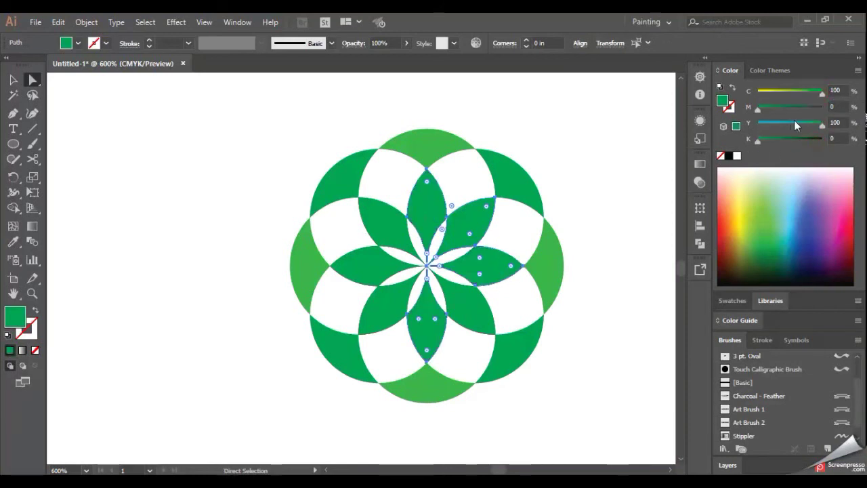
{"action": "left_click", "coordinate": [840, 106]}
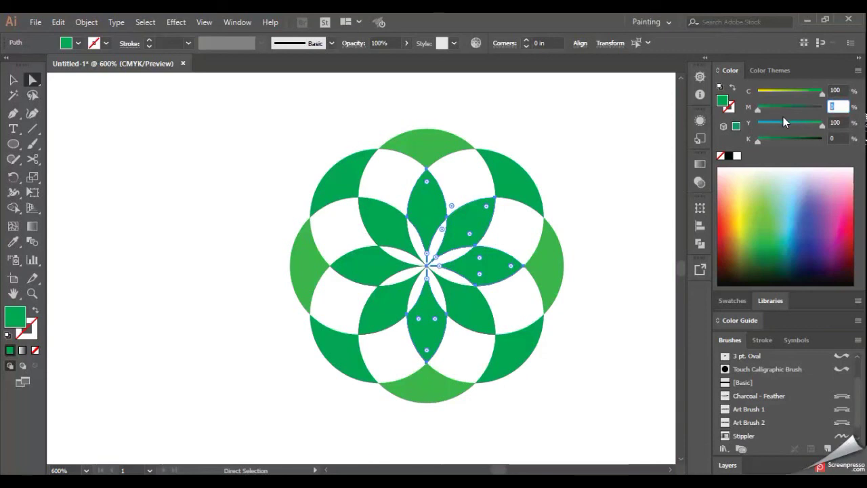
{"action": "type", "text": "25"}
{"action": "key", "text": "Return"}
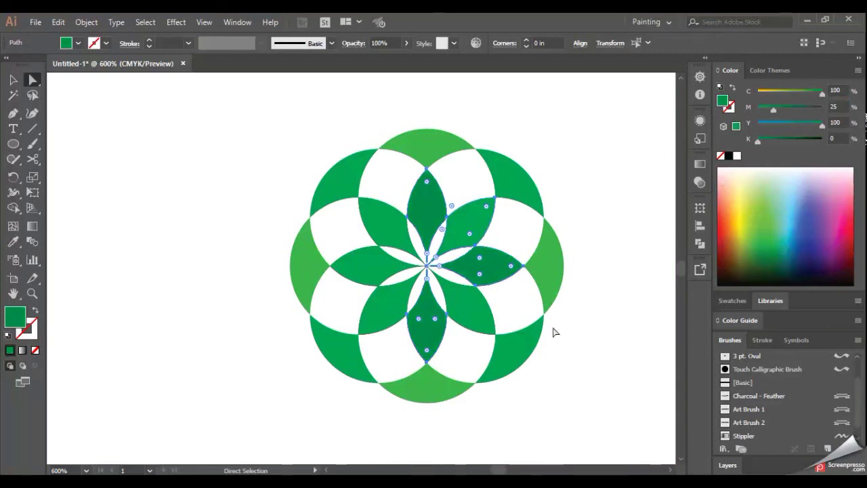
{"action": "left_click", "coordinate": [599, 355]}
- Change the right petal to the lighter green C 75, M 0, Y 100
{"action": "key", "text": "ctrl+plus"}
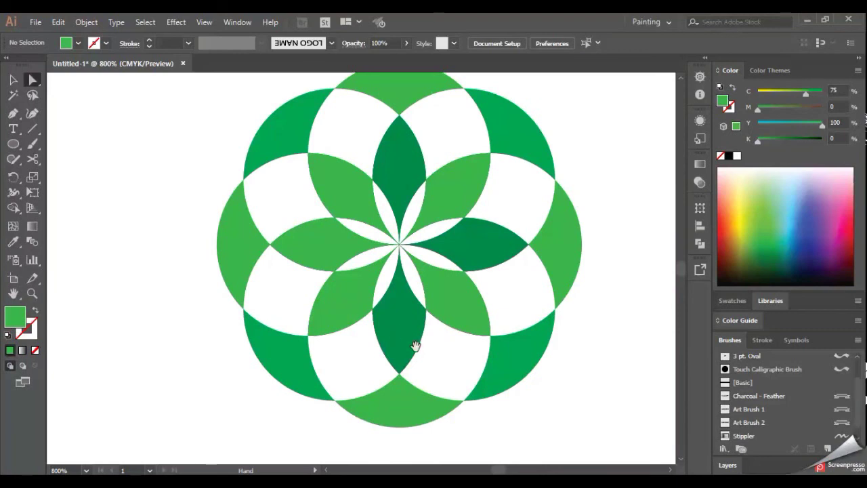
{"action": "left_click", "coordinate": [473, 249]}
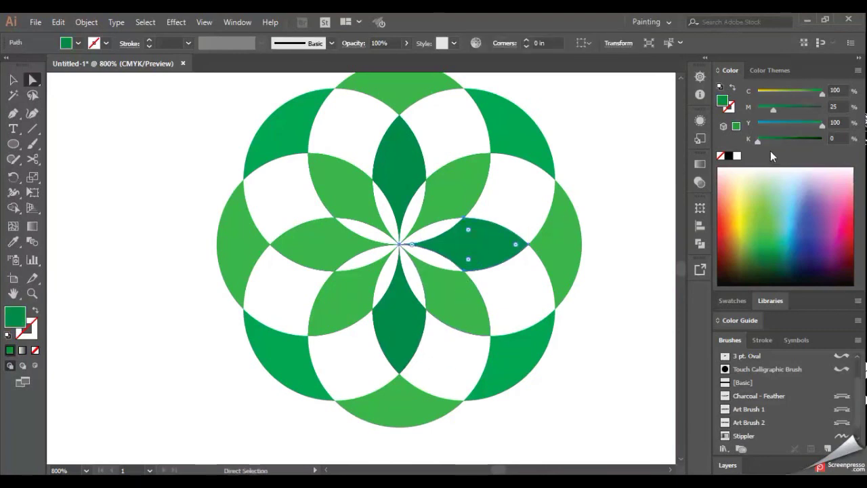
{"action": "left_click_drag", "start_coordinate": [774, 113], "coordinate": [759, 109]}
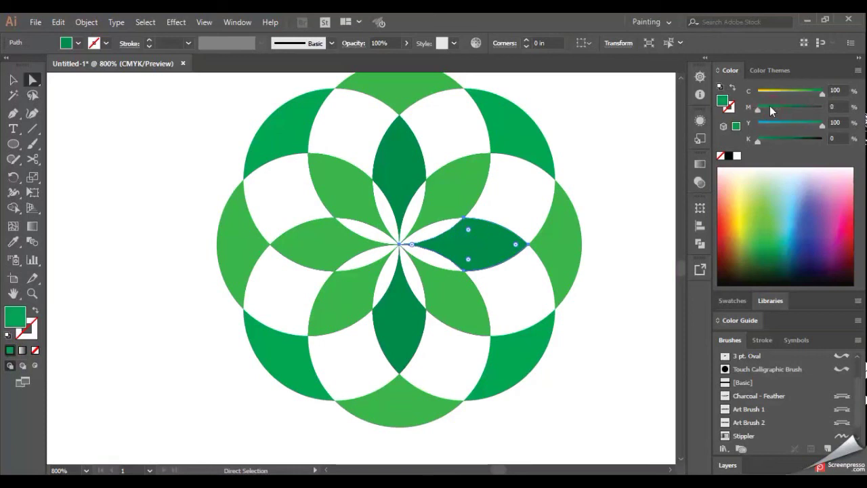
{"action": "type", "text": "75"}
{"action": "key", "text": "Return"}
{"action": "left_click", "coordinate": [606, 387]}
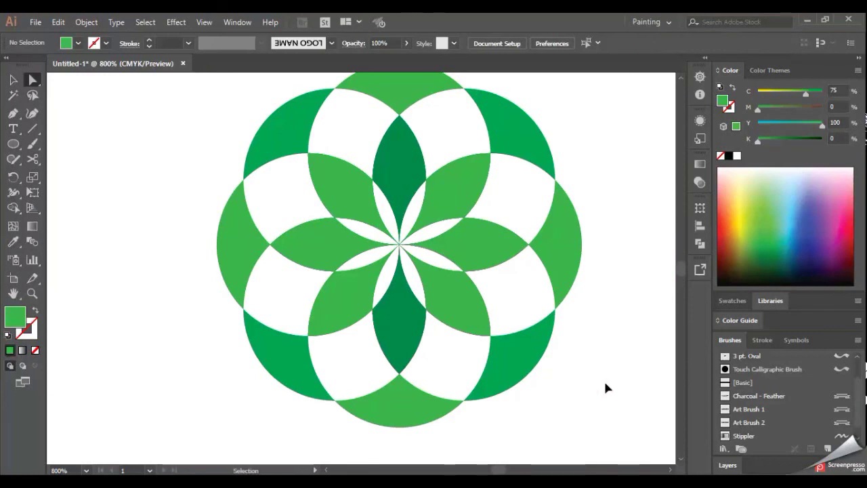
- Delete the bottom outer arcs and white pieces so the rosette opens at the bottom
{"action": "key", "text": "ctrl+minus"}
{"action": "key", "text": "z"}
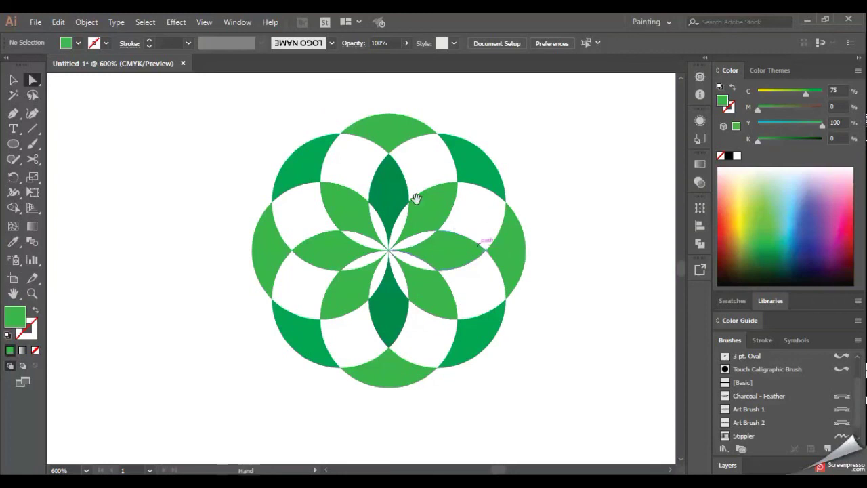
{"action": "left_click_drag", "start_coordinate": [228, 118], "coordinate": [542, 413]}
{"action": "mouse_move", "coordinate": [537, 358]}
{"action": "left_mouse_down"}
{"action": "mouse_move", "coordinate": [562, 391]}
{"action": "mouse_move", "coordinate": [575, 382]}
{"action": "left_mouse_up"}
{"action": "left_click", "coordinate": [13, 80]}
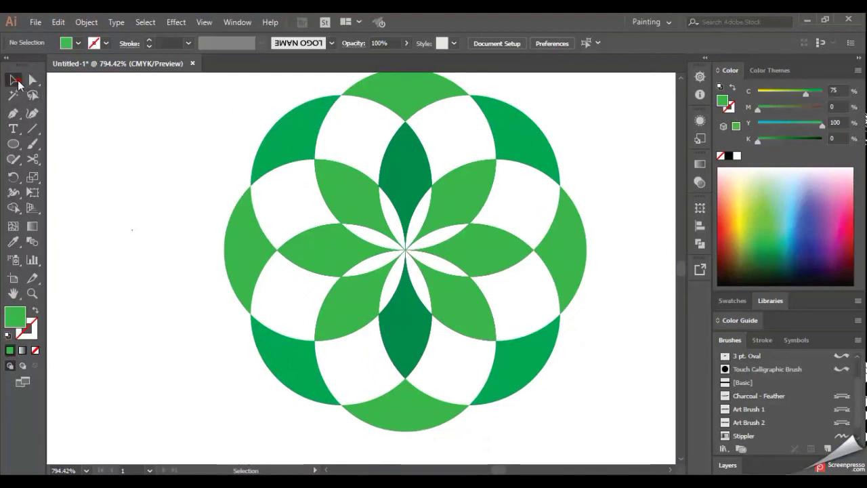
{"action": "left_click_drag", "start_coordinate": [537, 431], "coordinate": [302, 401]}
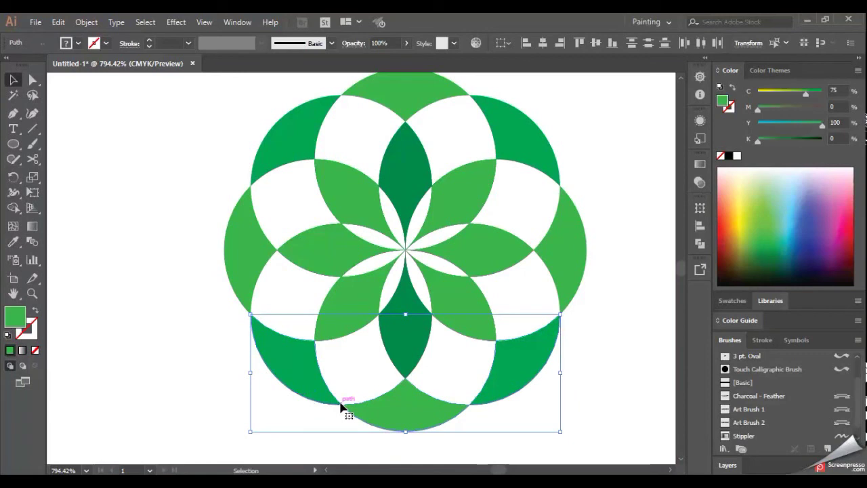
{"action": "key", "text": "Delete"}
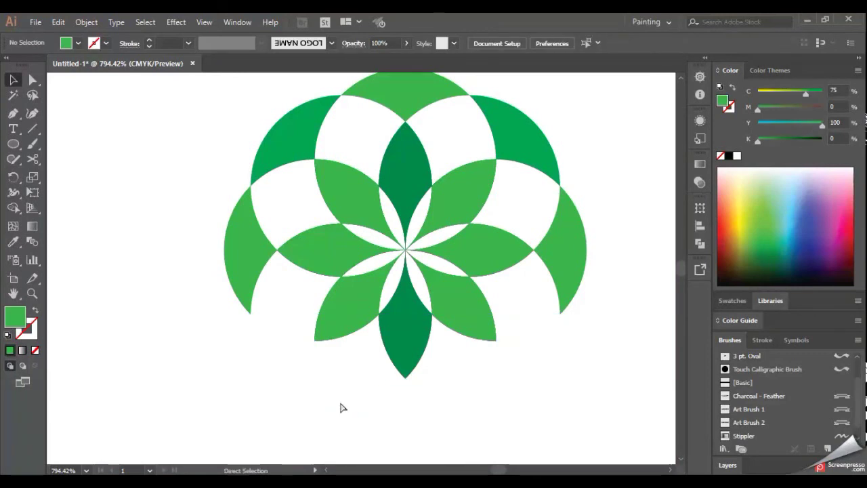
{"action": "key", "text": "ctrl+minus"}
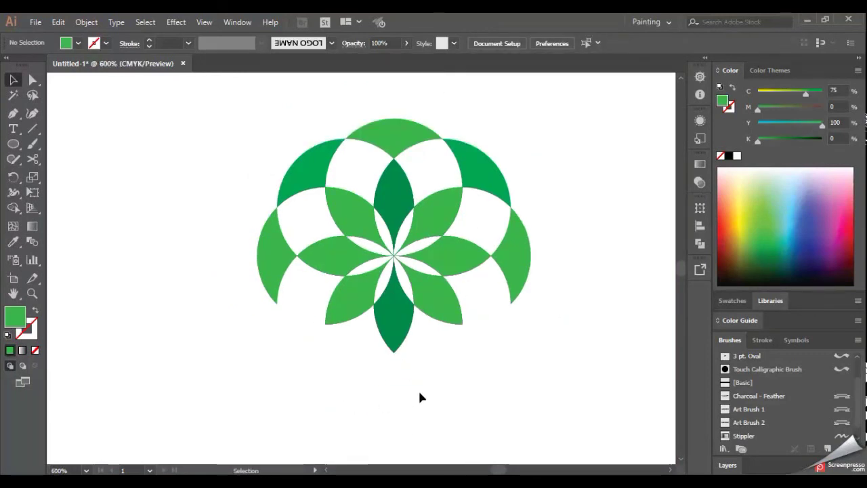
{"action": "mouse_move", "coordinate": [519, 369]}
{"action": "left_mouse_down"}
{"action": "mouse_move", "coordinate": [310, 162]}
{"action": "mouse_move", "coordinate": [257, 143]}
{"action": "left_mouse_up"}
{"action": "right_click", "coordinate": [390, 189]}
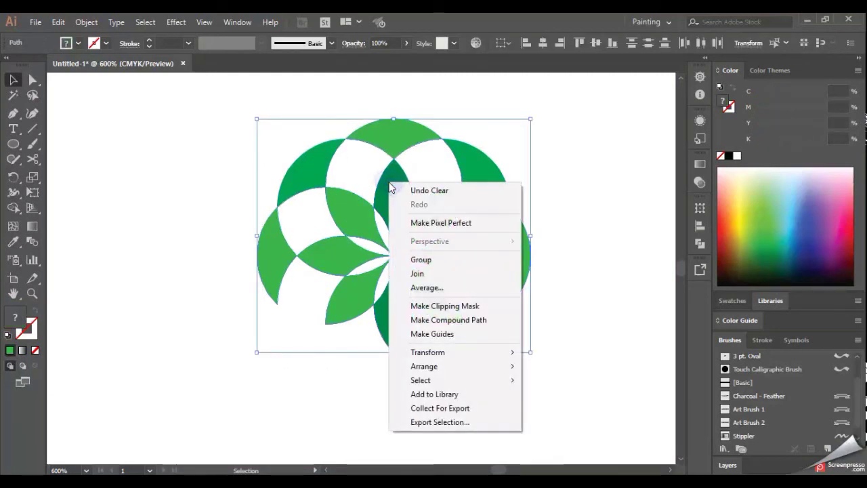
{"action": "left_click", "coordinate": [431, 272]}
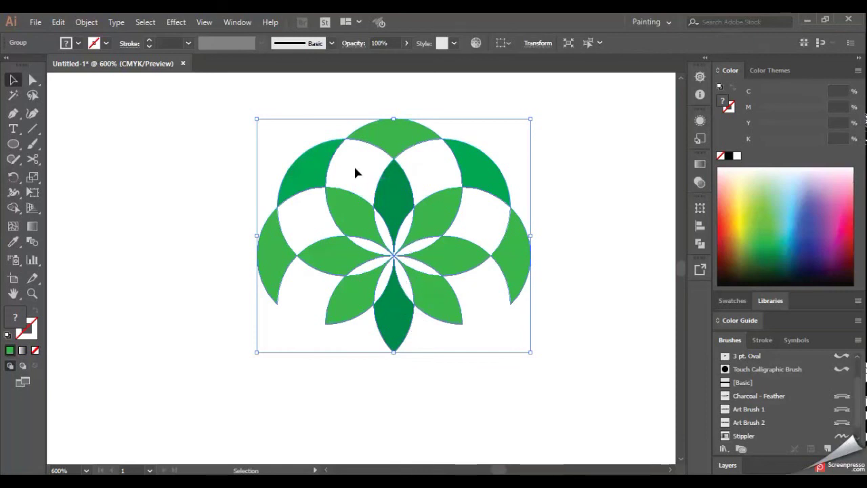
{"action": "key", "text": "a"}
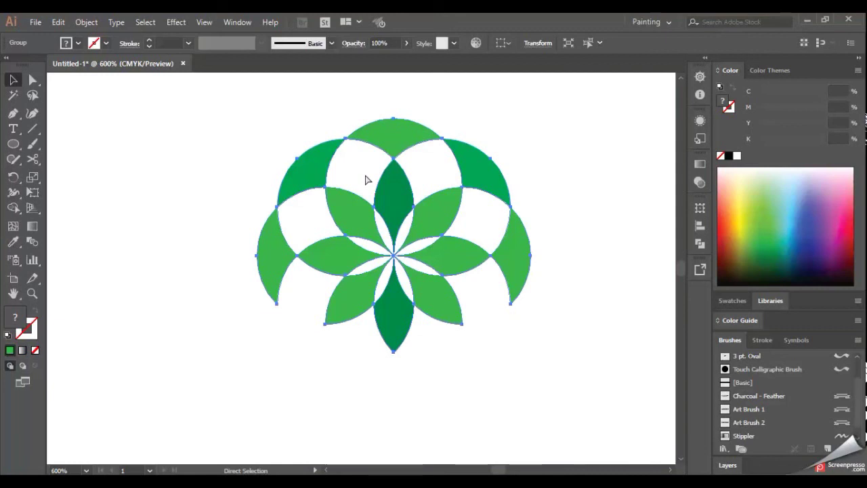
{"action": "key", "text": "v"}
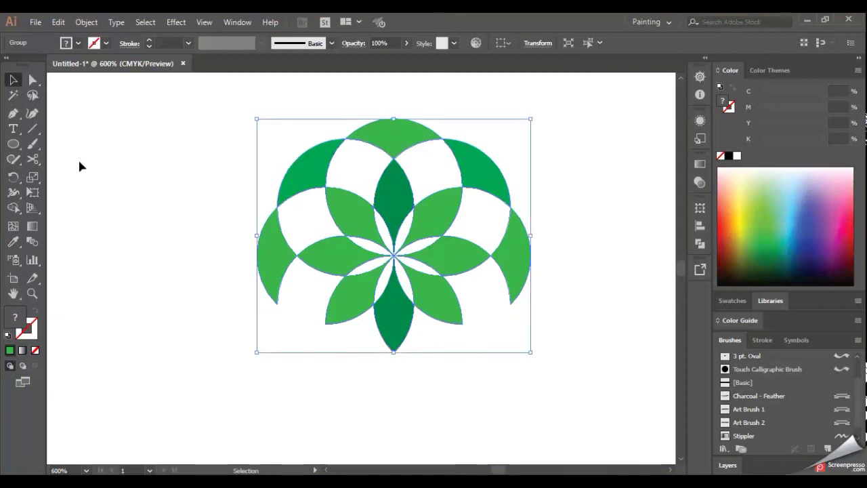
{"action": "left_click", "coordinate": [13, 176]}
{"action": "left_click", "coordinate": [394, 351]}
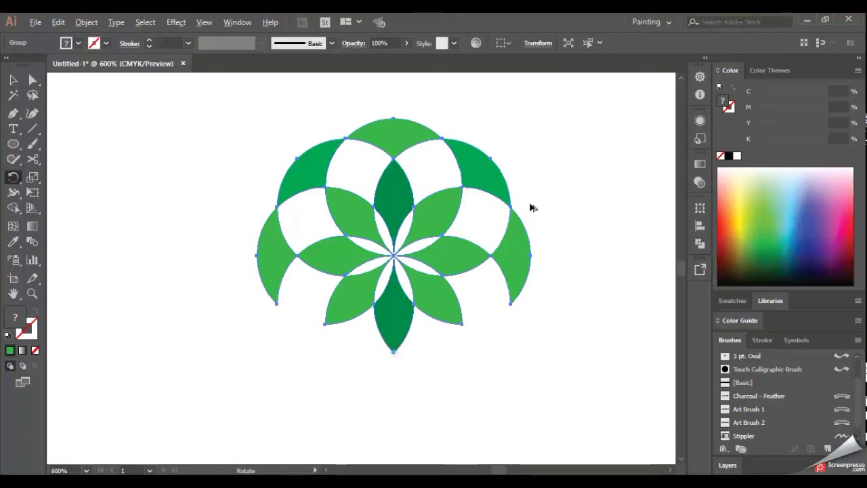
- Paste a copy behind the flower and fill it 75% black as a gray shadow
{"action": "key", "text": "alt+v"}
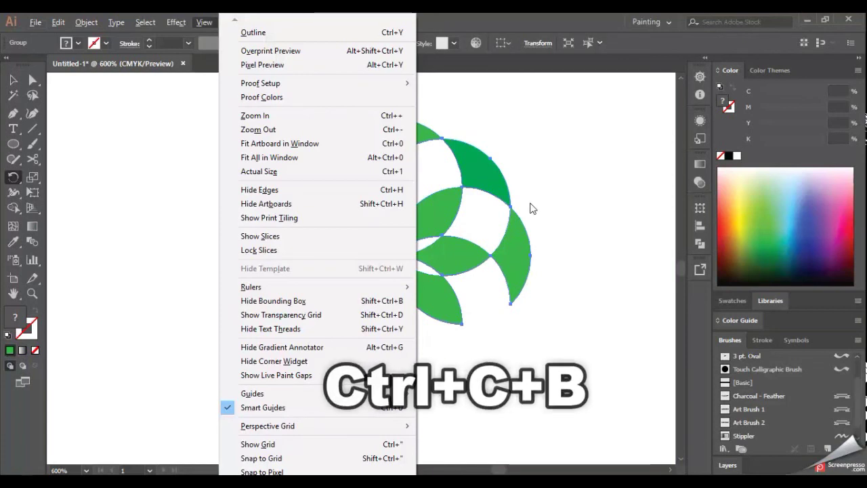
{"action": "key", "text": "ctrl+alt+shift+y"}
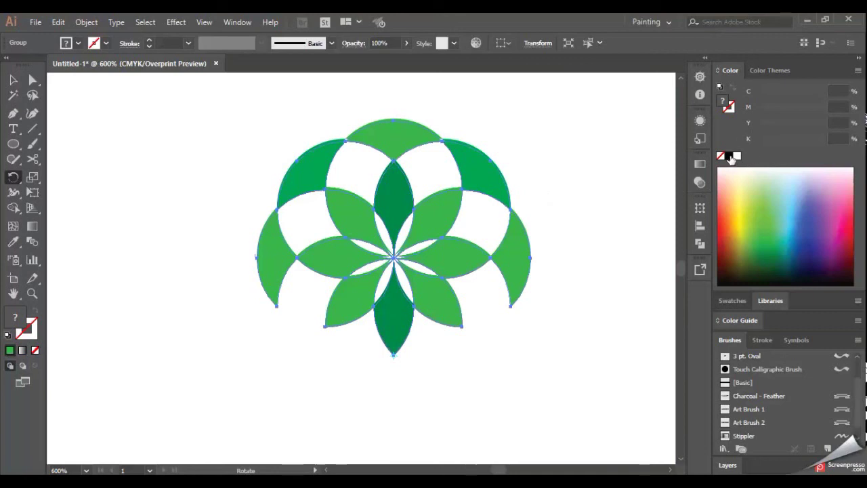
{"action": "left_click", "coordinate": [729, 157]}
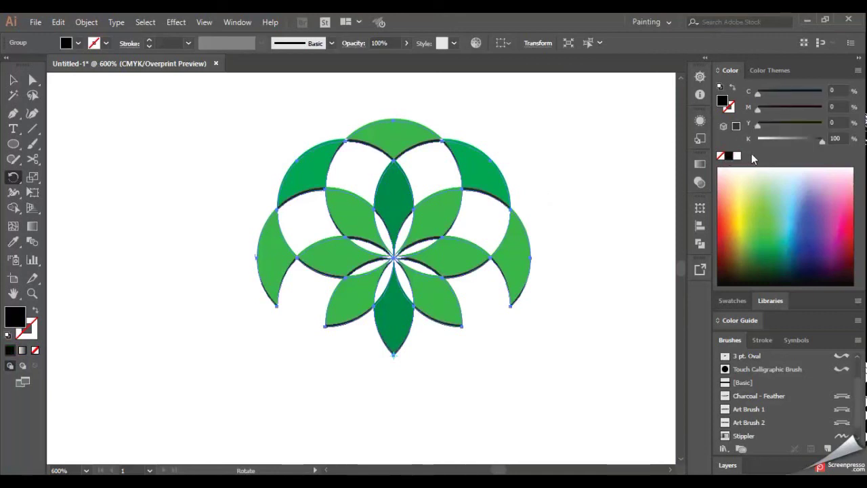
{"action": "left_click", "coordinate": [845, 138]}
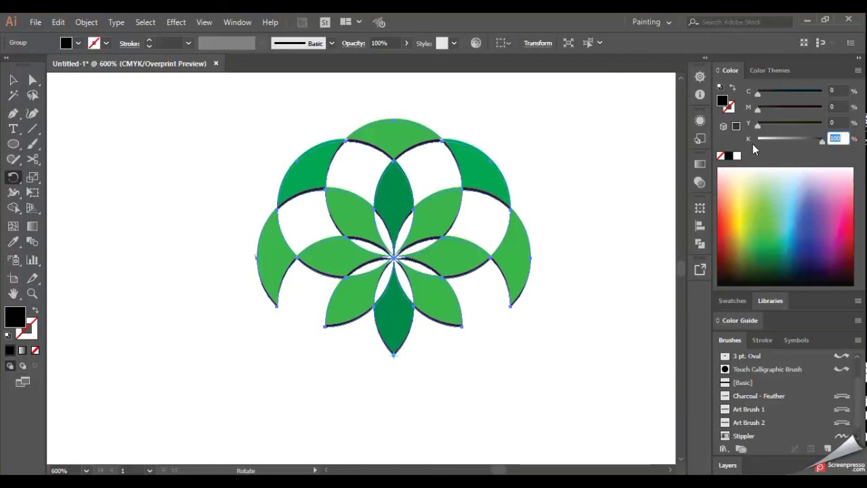
{"action": "type", "text": "75"}
{"action": "key", "text": "Return"}
{"action": "key", "text": "Return"}
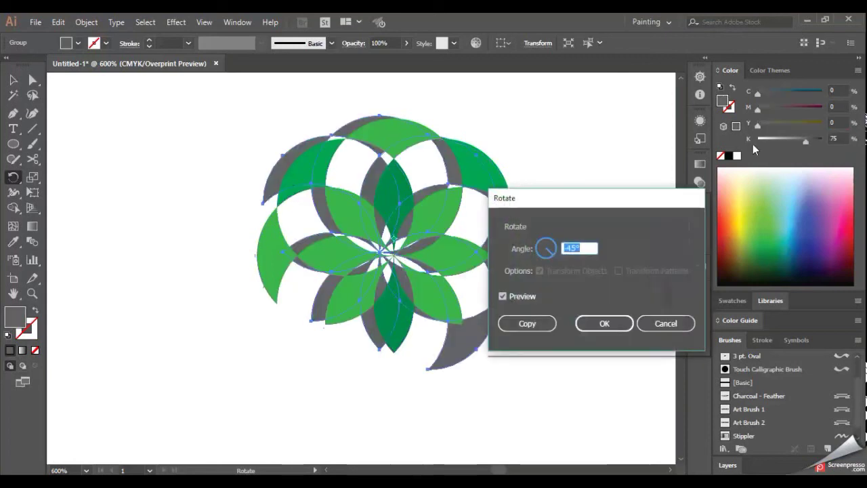
{"action": "left_click", "coordinate": [658, 323]}
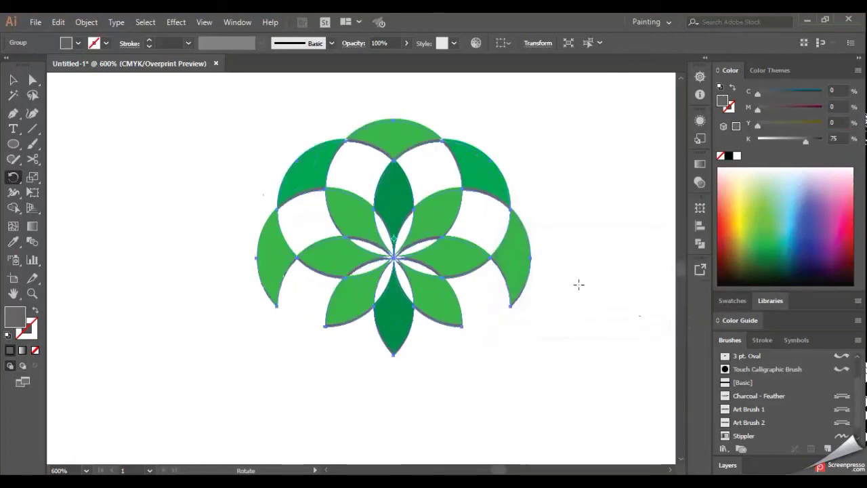
{"action": "left_click", "coordinate": [14, 80]}
{"action": "left_click", "coordinate": [207, 164]}
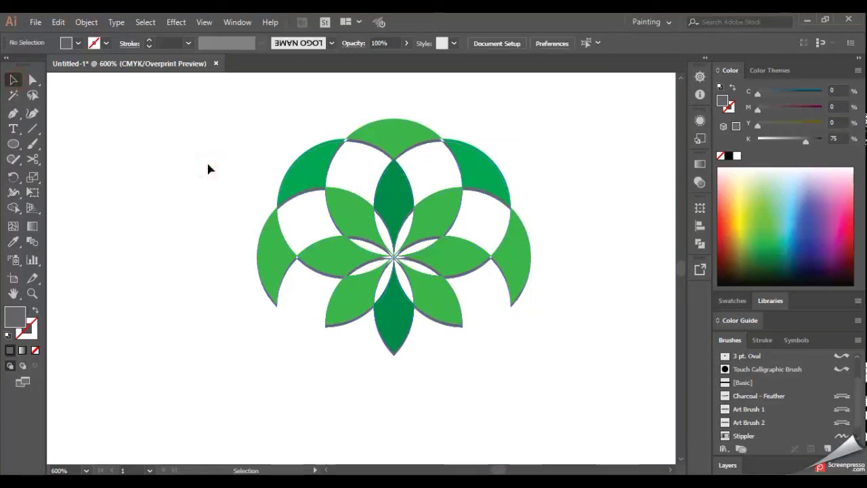
- Lighten the flower's shadow copy to a 50% black (K 50) grey
{"action": "left_click", "coordinate": [468, 272]}
{"action": "left_click", "coordinate": [834, 139]}
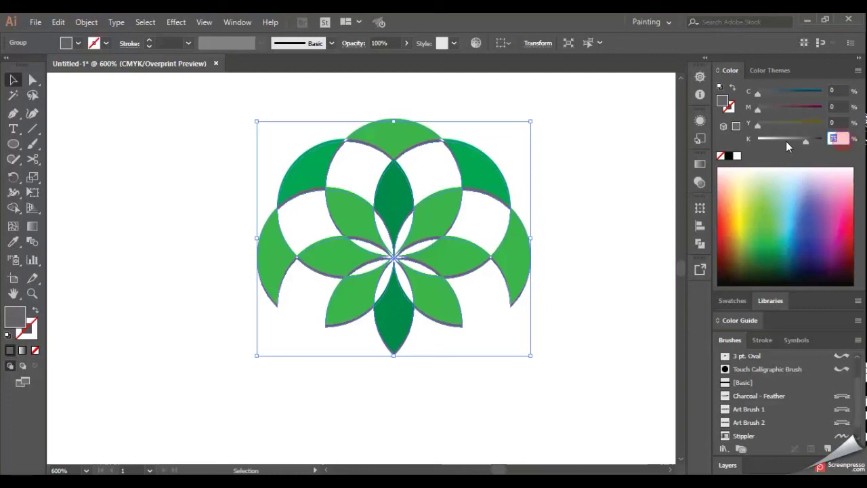
{"action": "type", "text": "50"}
{"action": "key", "text": "Return"}
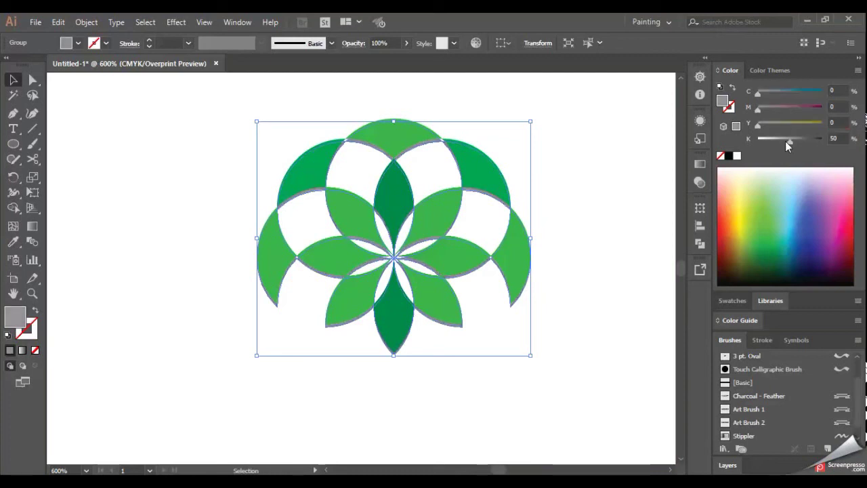
{"action": "left_click", "coordinate": [601, 322]}
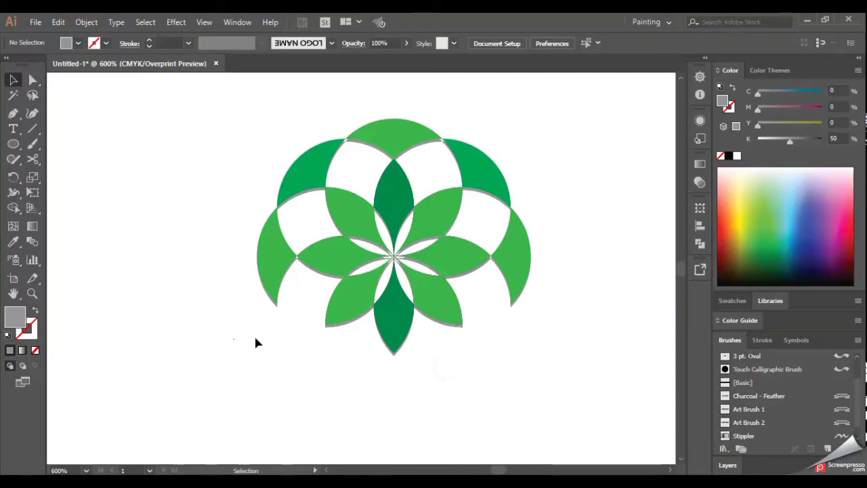
- Draw a circle centred on the flower with a grey stroke and no fill
{"action": "left_click", "coordinate": [13, 143]}
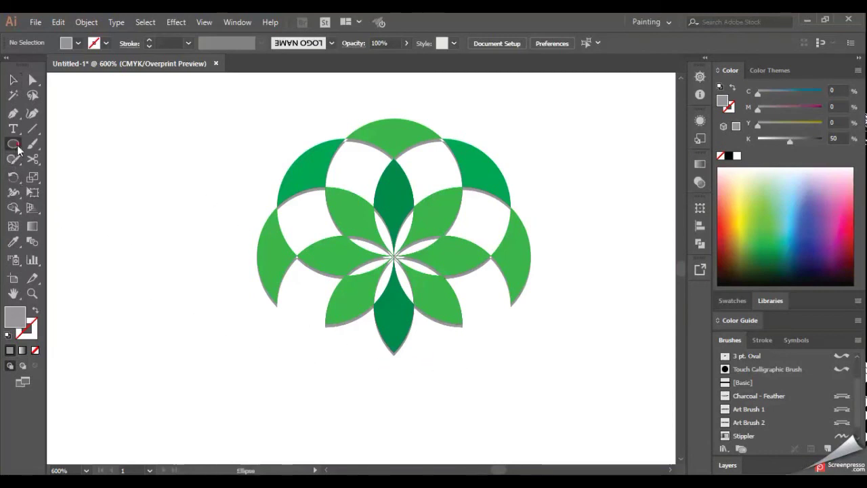
{"action": "left_click_drag", "start_coordinate": [395, 256], "coordinate": [521, 292]}
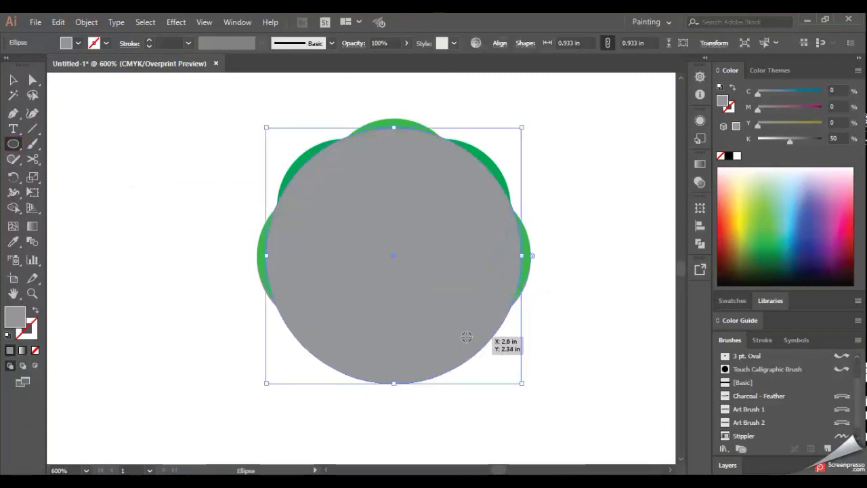
{"action": "left_click", "coordinate": [35, 311]}
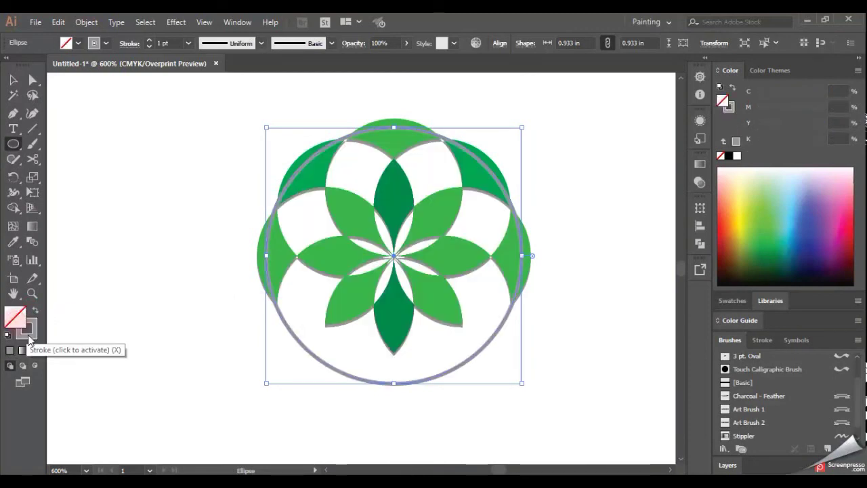
{"action": "left_click", "coordinate": [28, 341]}
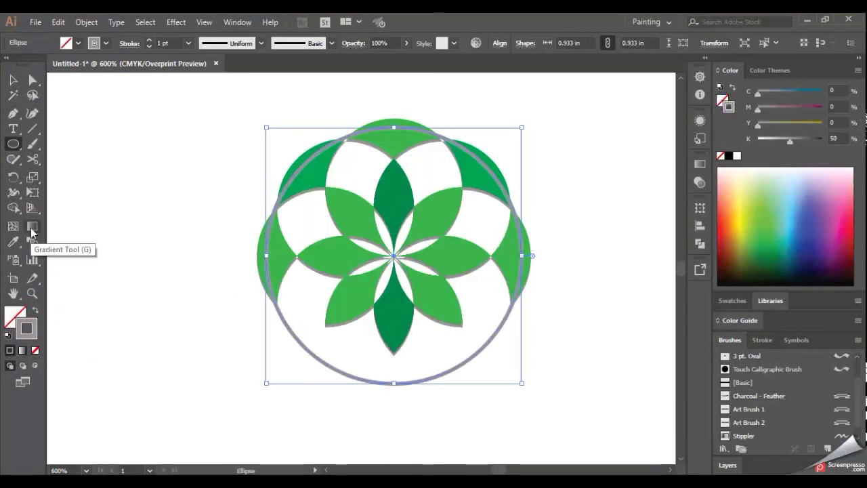
- Cut the circle at its left and right sides and delete the upper arc
{"action": "left_click", "coordinate": [32, 159]}
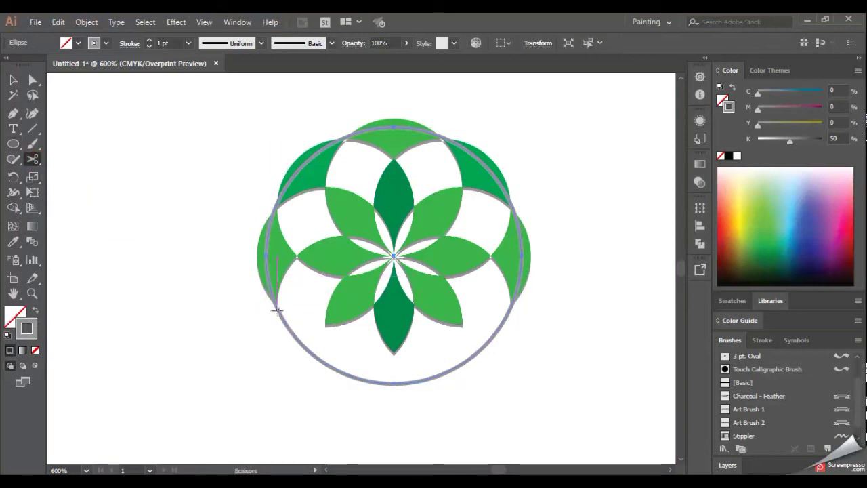
{"action": "left_click", "coordinate": [277, 310]}
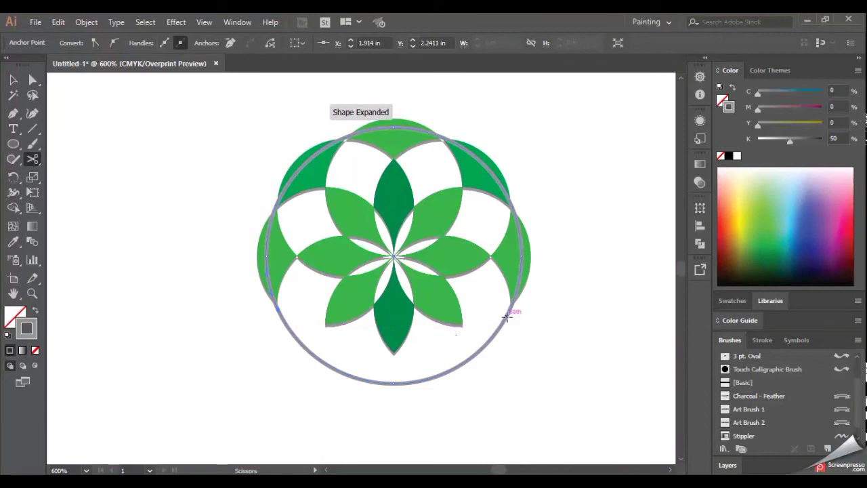
{"action": "left_click", "coordinate": [507, 316]}
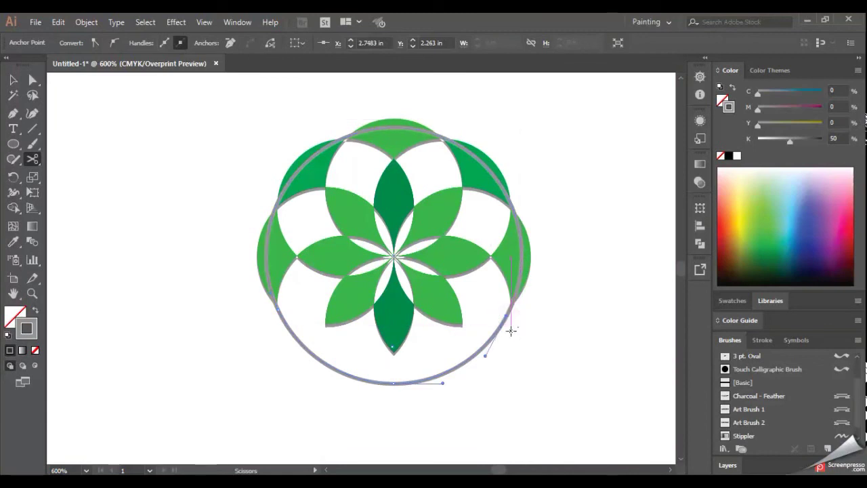
{"action": "key", "text": "v"}
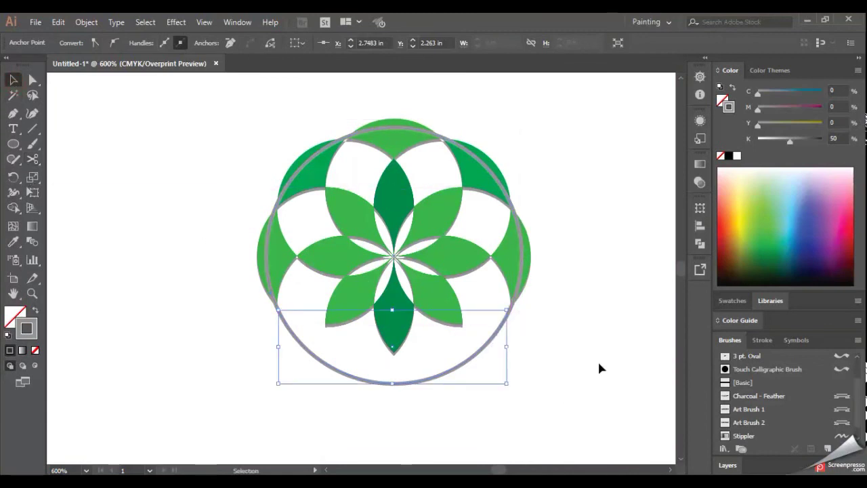
{"action": "left_click", "coordinate": [522, 269]}
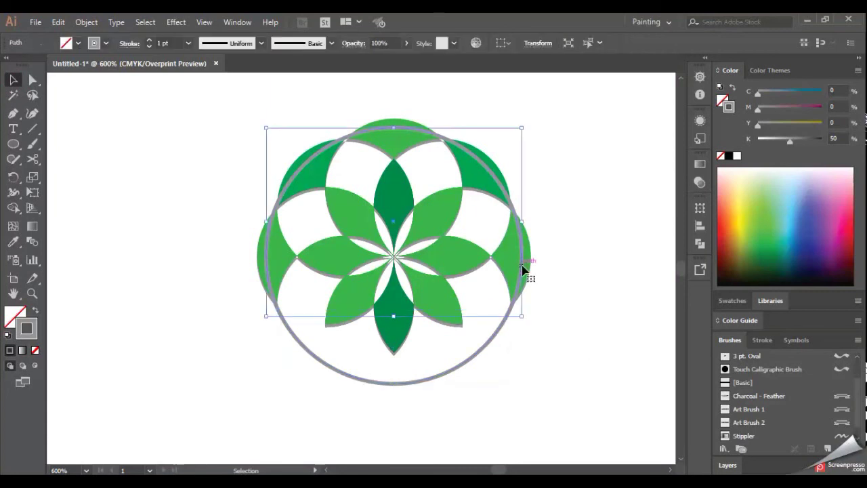
{"action": "key", "text": "Delete"}
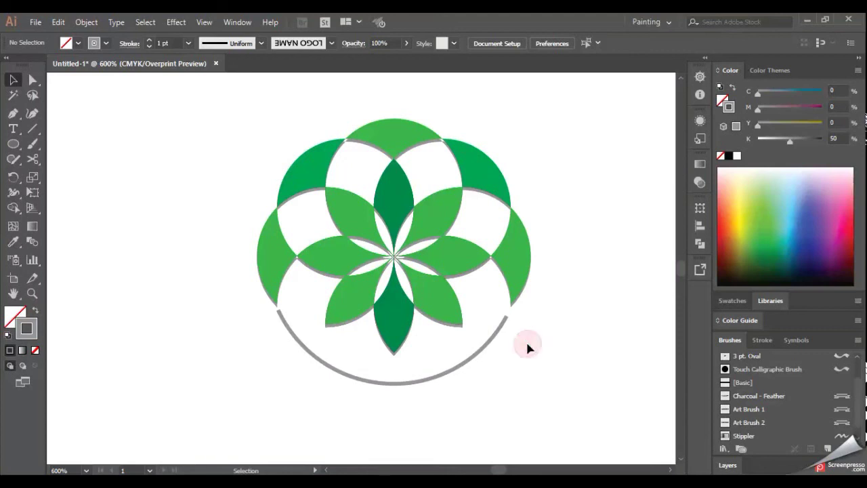
{"action": "left_click_drag", "start_coordinate": [463, 384], "coordinate": [466, 367]}
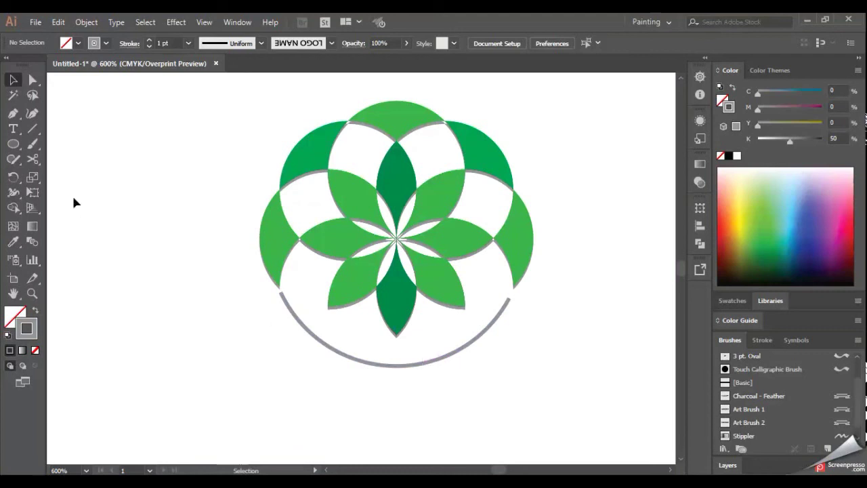
{"action": "left_click", "coordinate": [13, 128]}
- Type 'COMPANY NAME' below the arc and set it to centre alignment
{"action": "left_click", "coordinate": [402, 411]}
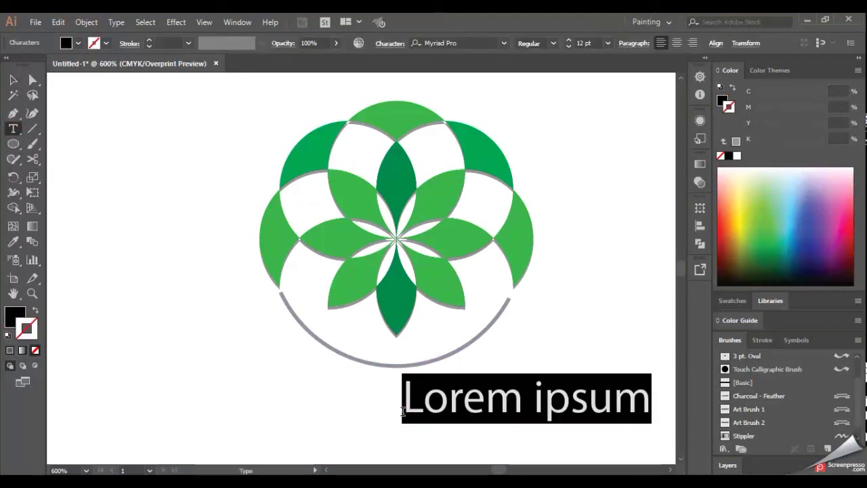
{"action": "type", "text": "COMP"}
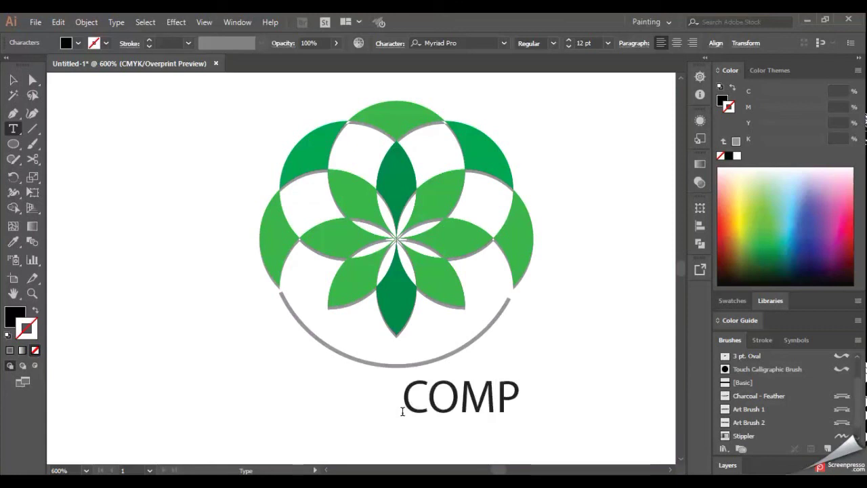
{"action": "type", "text": "ANY"}
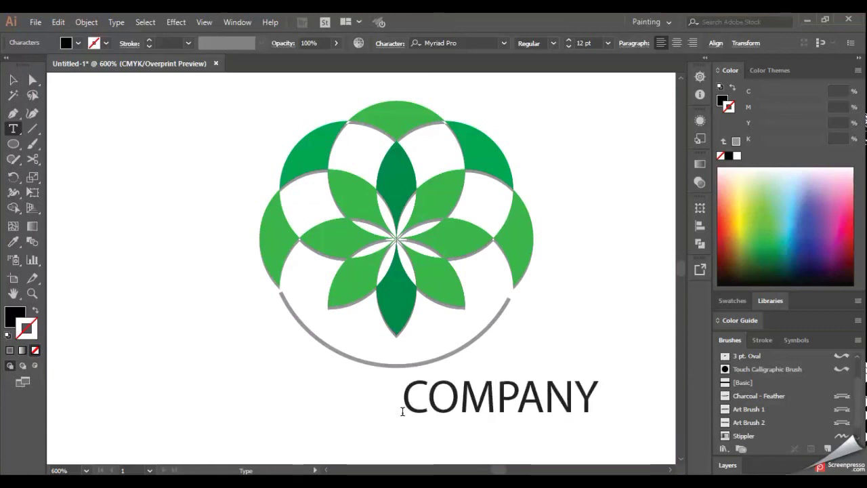
{"action": "type", "text": " NAME"}
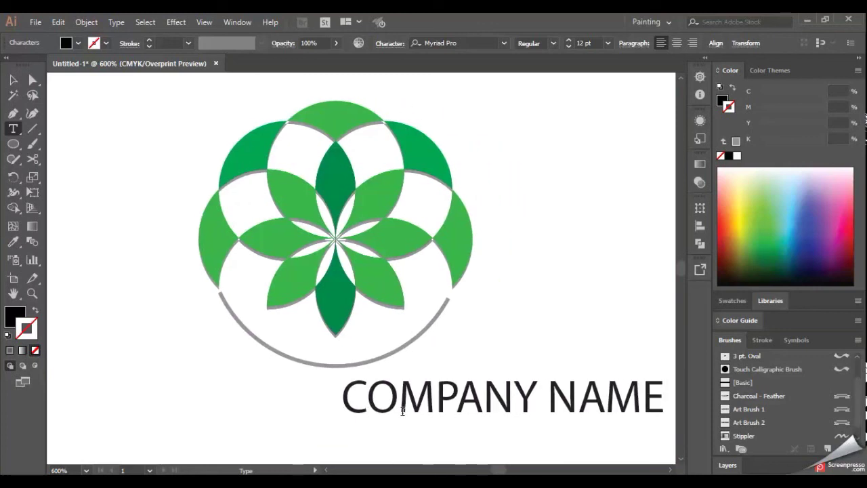
{"action": "left_click", "coordinate": [13, 79]}
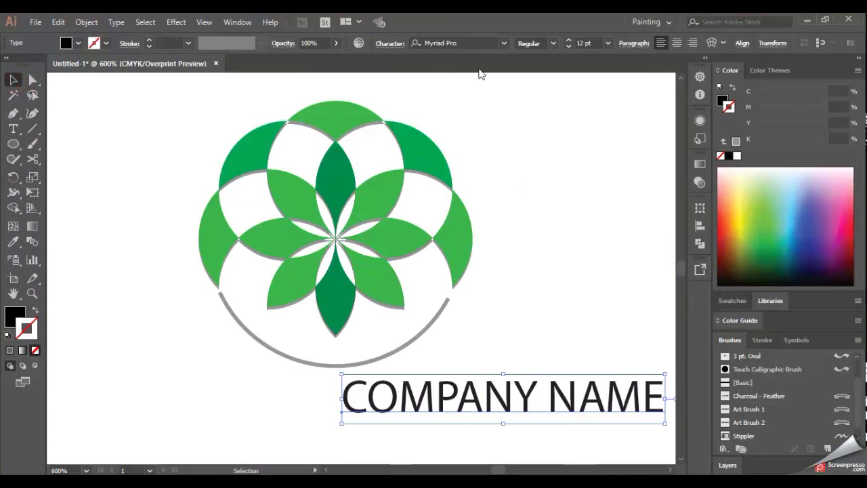
{"action": "left_click", "coordinate": [676, 43]}
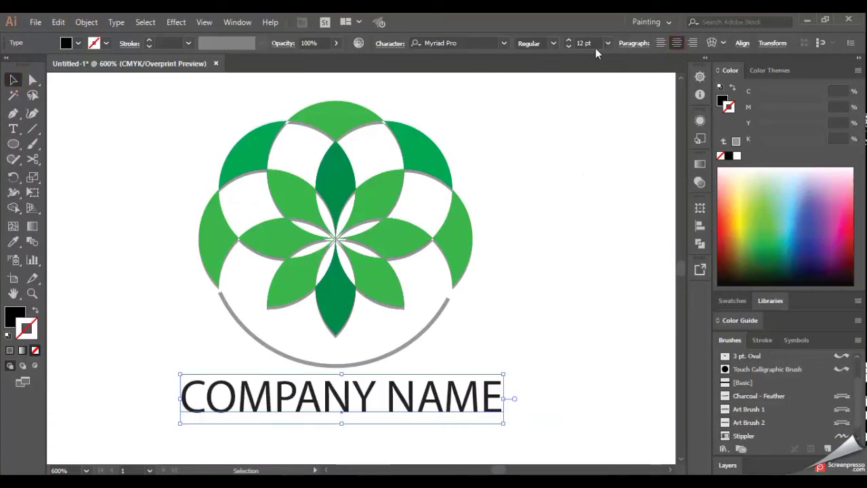
- Cycle COMPANY NAME from Nasalization through stencil and OCRAM fonts to Odessa LET Plain
{"action": "left_click", "coordinate": [478, 43]}
{"action": "type", "text": "Nasalization"}
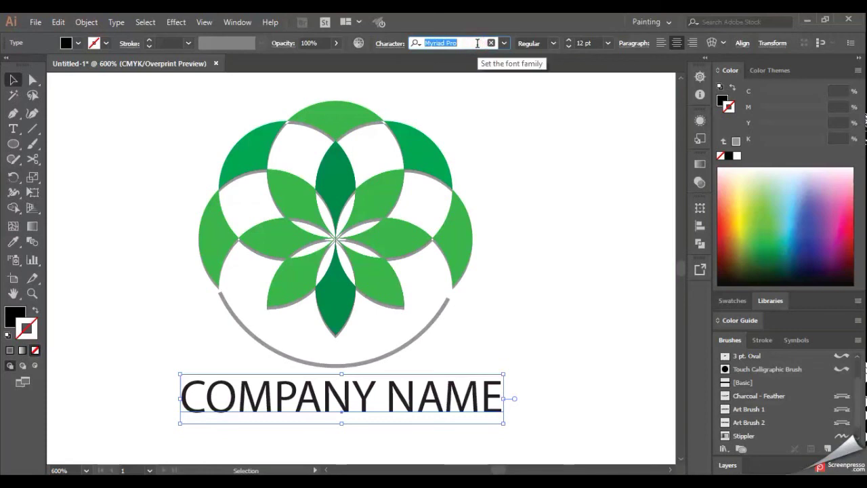
{"action": "key", "text": "Return"}
{"action": "key", "text": "Down"}
{"action": "key", "text": "Down"}
{"action": "key", "text": "Down"}
{"action": "key", "text": "Down"}
{"action": "key", "text": "Down"}
{"action": "key", "text": "Down"}
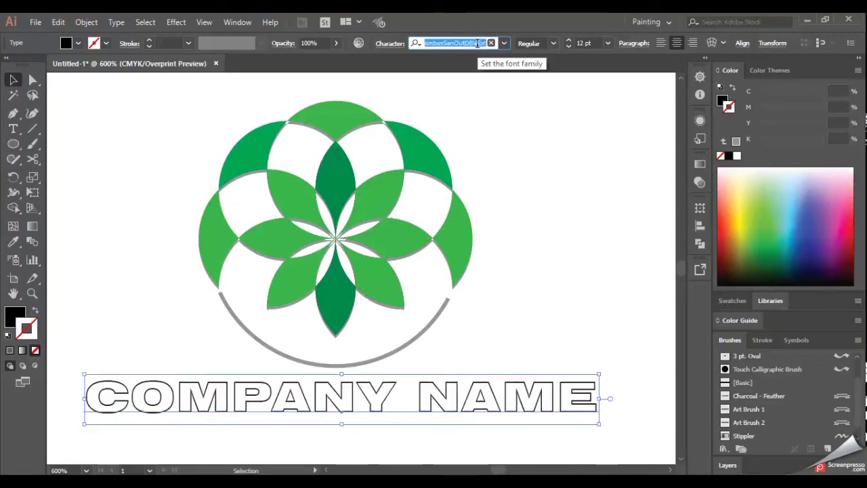
{"action": "key", "text": "Down"}
{"action": "key", "text": "Down"}
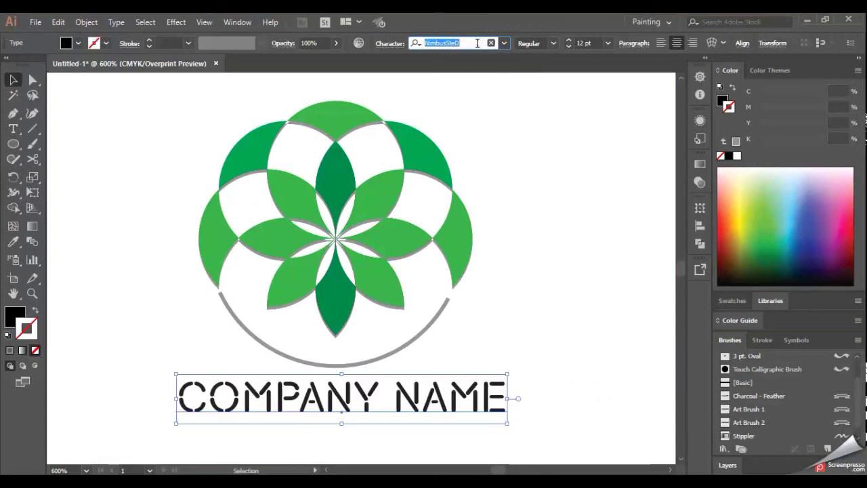
{"action": "key", "text": "Down"}
{"action": "key", "text": "Down"}
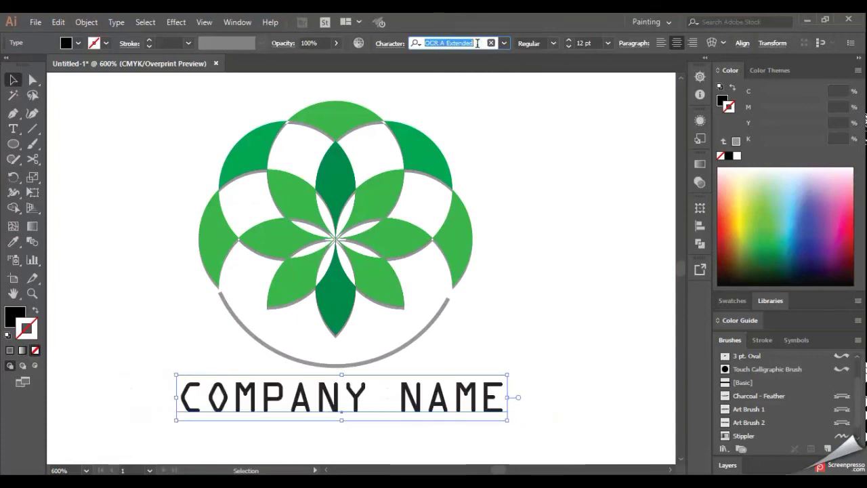
{"action": "key", "text": "Down"}
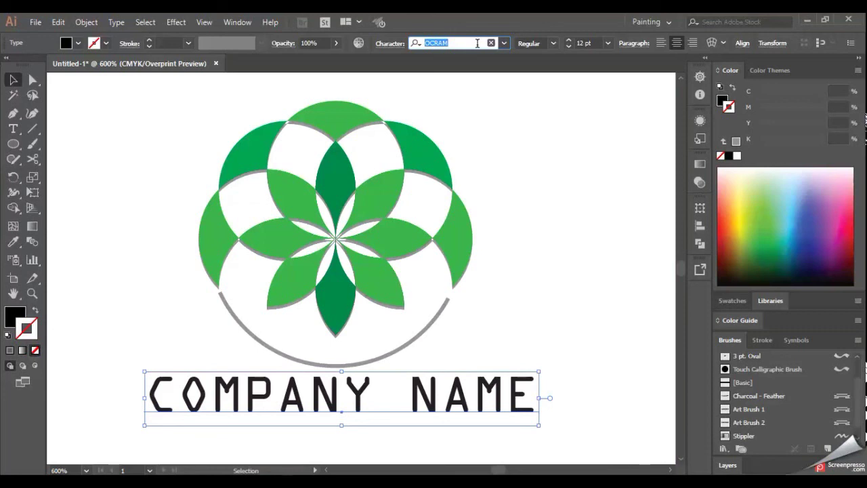
{"action": "key", "text": "Down"}
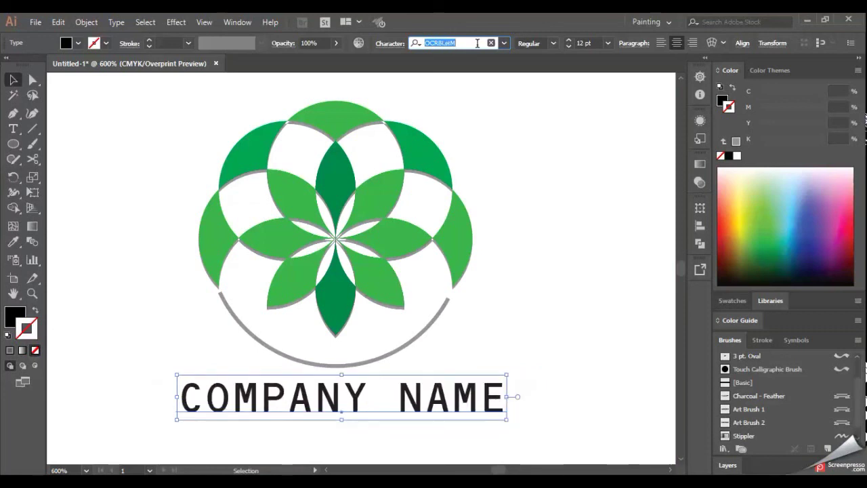
{"action": "key", "text": "Down"}
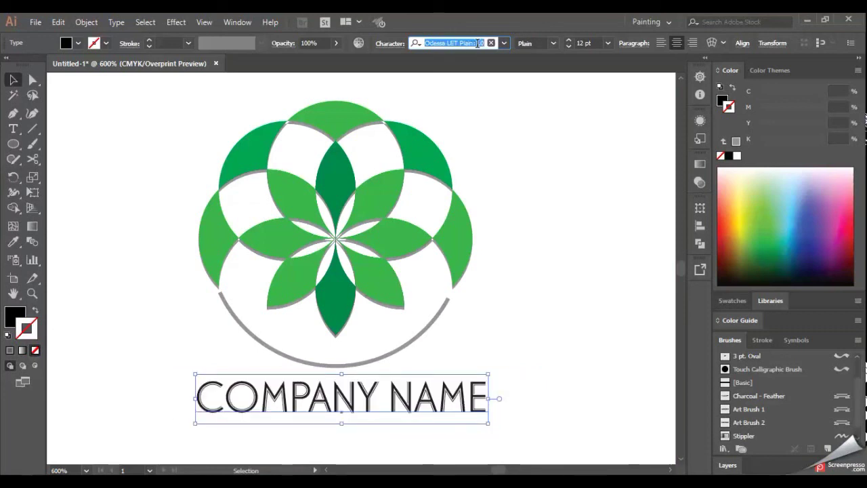
{"action": "left_click", "coordinate": [551, 98]}
{"action": "left_click", "coordinate": [509, 382]}
{"action": "left_click_drag", "start_coordinate": [537, 384], "coordinate": [489, 418]}
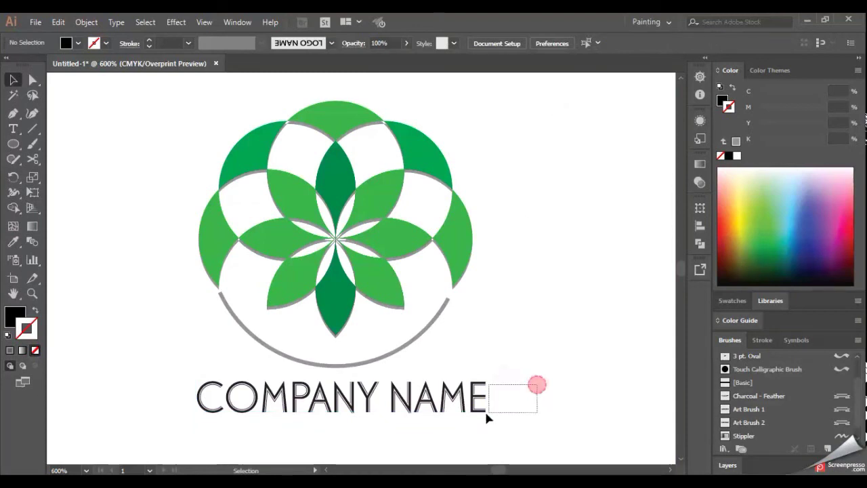
- Expand the COMPANY NAME text into outlines and select the outlined group
{"action": "left_click", "coordinate": [86, 22]}
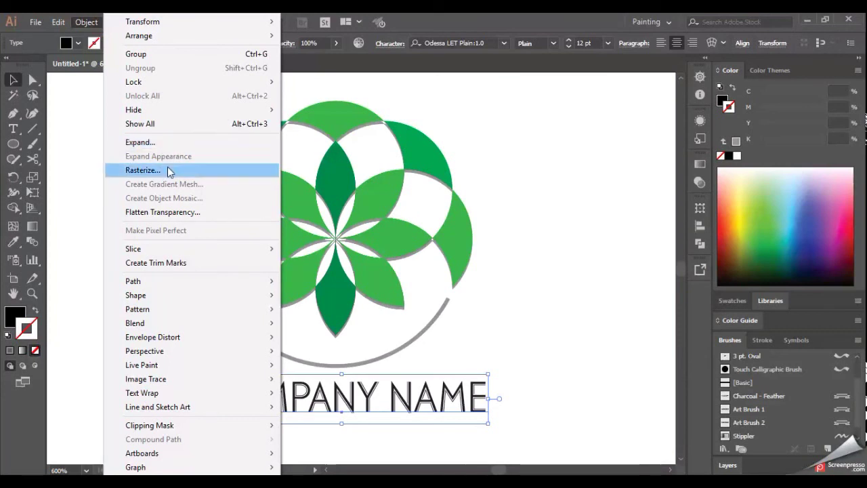
{"action": "left_click", "coordinate": [163, 143]}
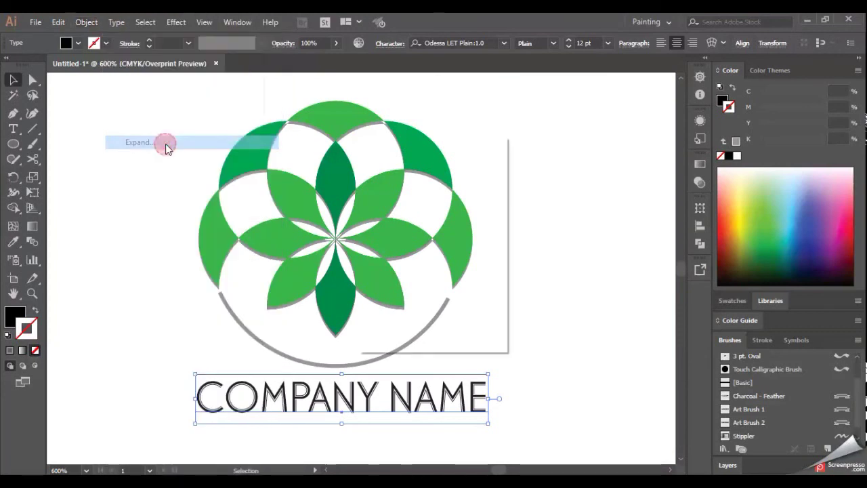
{"action": "left_click", "coordinate": [402, 318]}
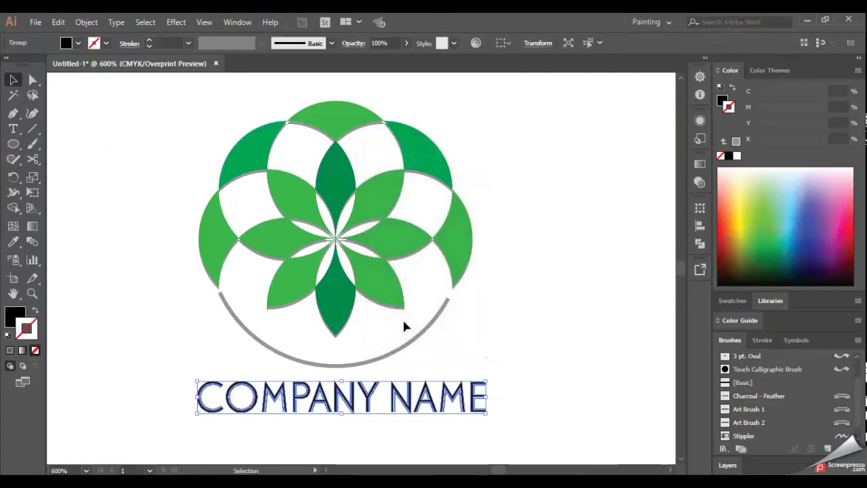
{"action": "left_click", "coordinate": [513, 394]}
{"action": "left_click_drag", "start_coordinate": [531, 415], "coordinate": [462, 388]}
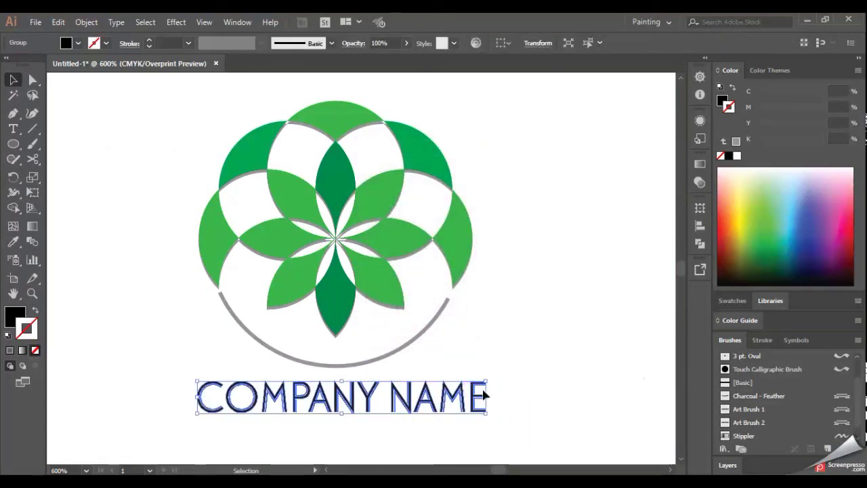
- Save the outlined lettering as a new art brush, Art Brush 3
{"action": "mouse_move", "coordinate": [485, 398]}
{"action": "left_mouse_down"}
{"action": "mouse_move", "coordinate": [761, 408]}
{"action": "mouse_move", "coordinate": [763, 387]}
{"action": "left_mouse_up"}
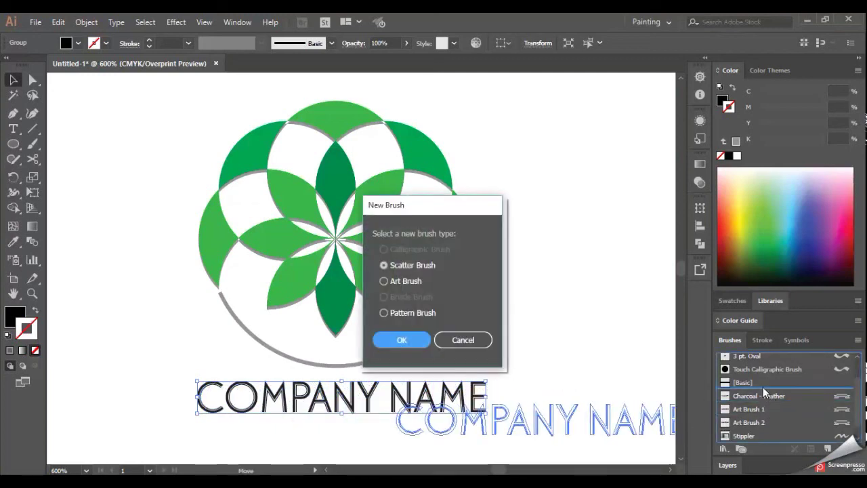
{"action": "left_click", "coordinate": [384, 281]}
{"action": "left_click", "coordinate": [416, 339]}
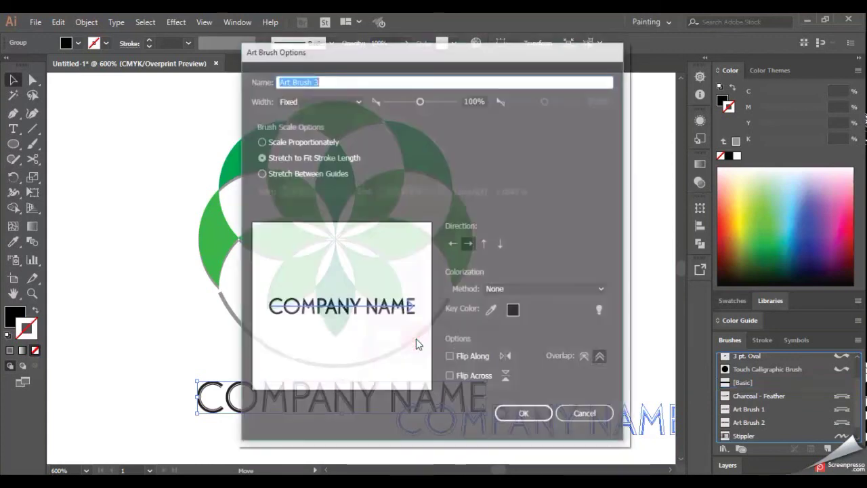
{"action": "left_click", "coordinate": [523, 413]}
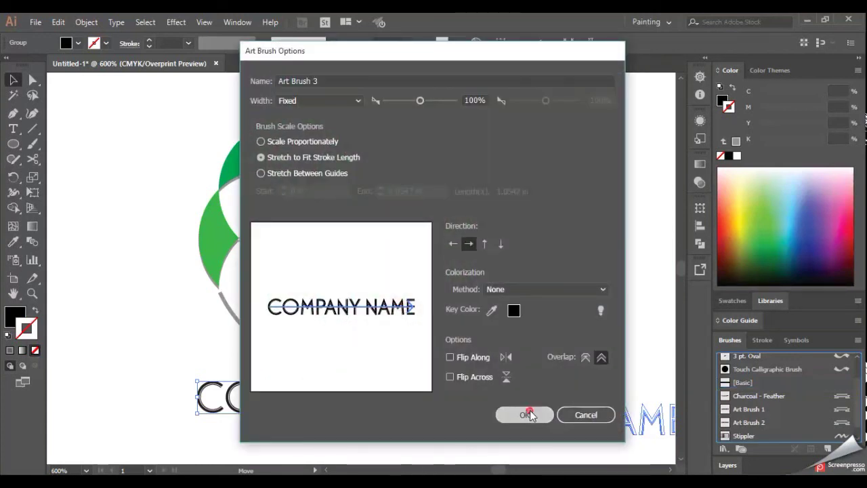
{"action": "left_click", "coordinate": [534, 359]}
{"action": "left_click_drag", "start_coordinate": [471, 331], "coordinate": [429, 332]}
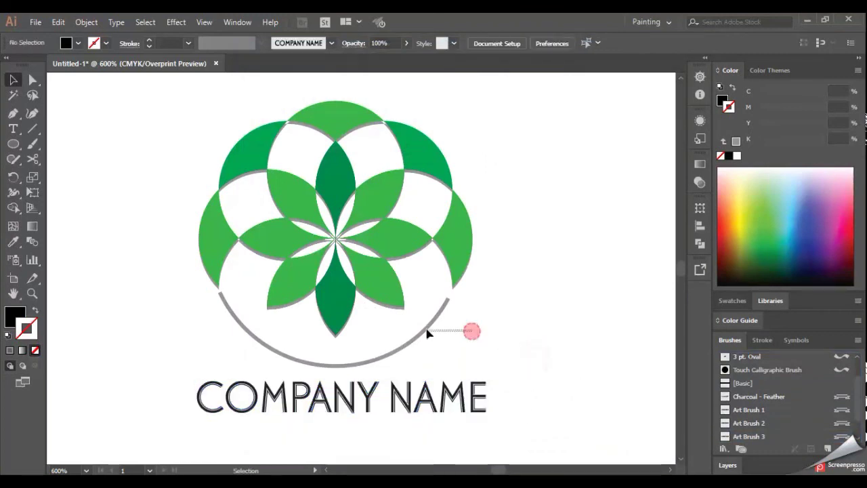
- Apply Art Brush 3 to the lower arc with its direction reversed so text reads upright
{"action": "left_click", "coordinate": [775, 413]}
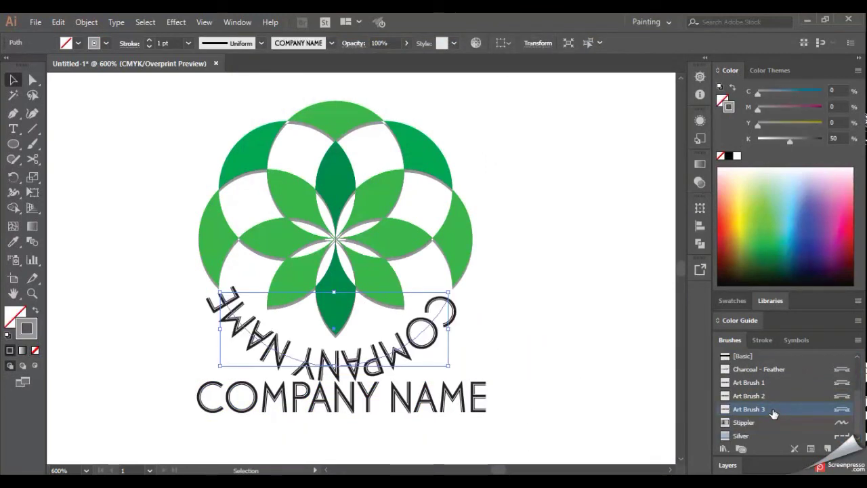
{"action": "double_click", "coordinate": [796, 412]}
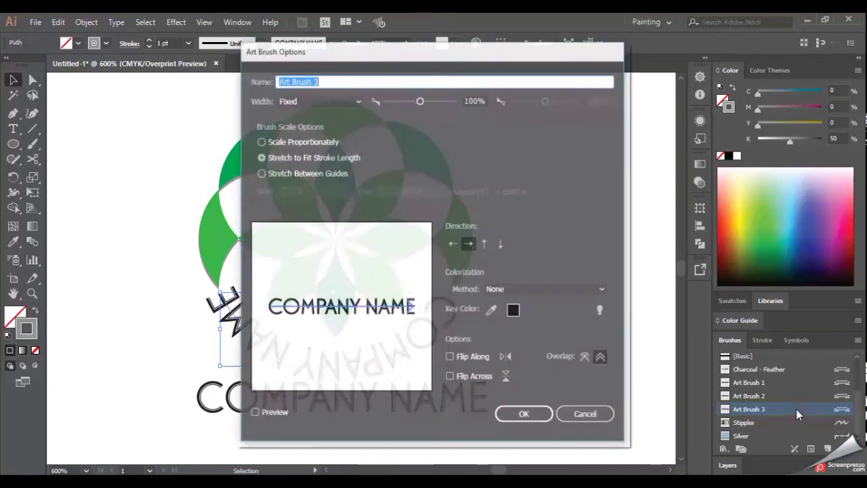
{"action": "left_click", "coordinate": [454, 244]}
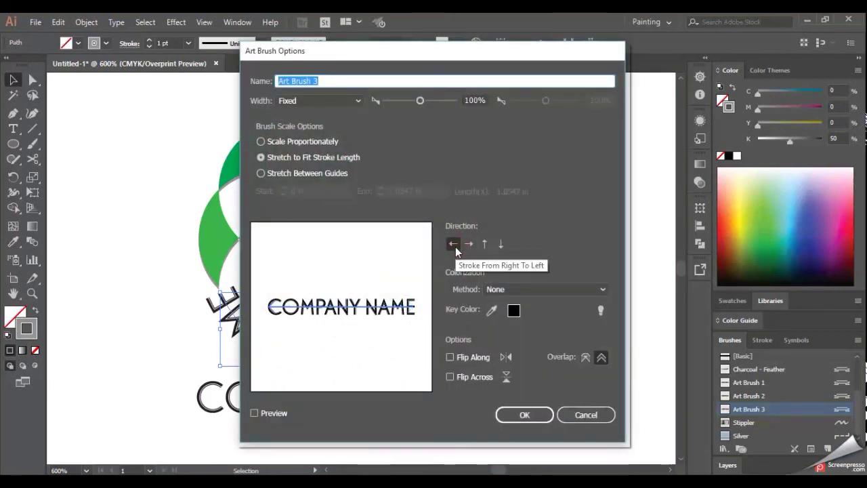
{"action": "left_click", "coordinate": [536, 417]}
{"action": "left_click", "coordinate": [418, 272]}
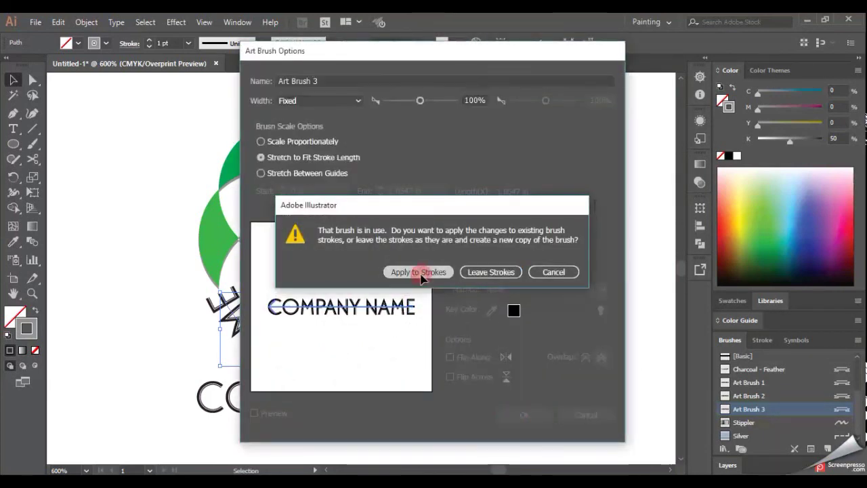
- Delete the straight COMPANY NAME copy beneath the arc
{"action": "left_click", "coordinate": [538, 348]}
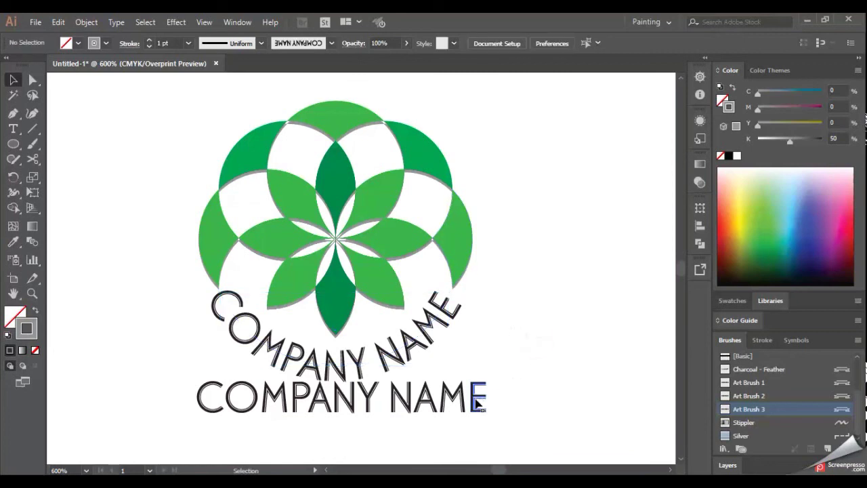
{"action": "left_click", "coordinate": [476, 402]}
{"action": "key", "text": "Delete"}
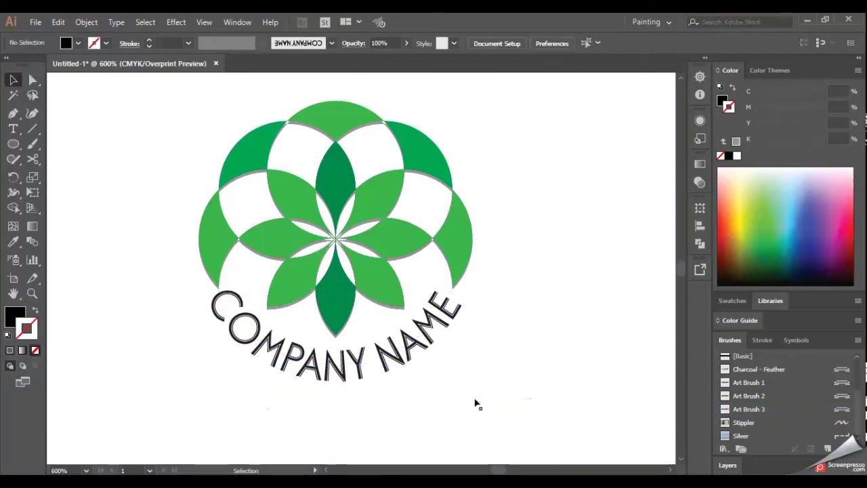
- Select the whole logo and expand its appearance into outlines
{"action": "key", "text": "ctrl+0"}
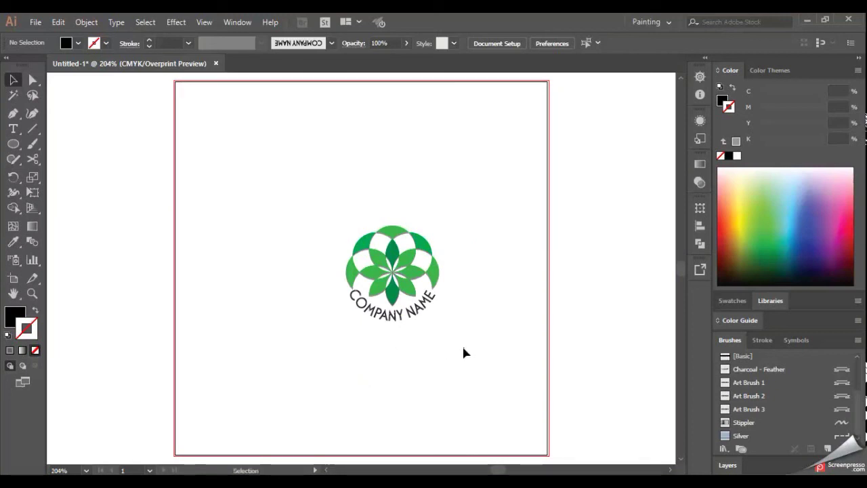
{"action": "left_click_drag", "start_coordinate": [465, 377], "coordinate": [312, 200]}
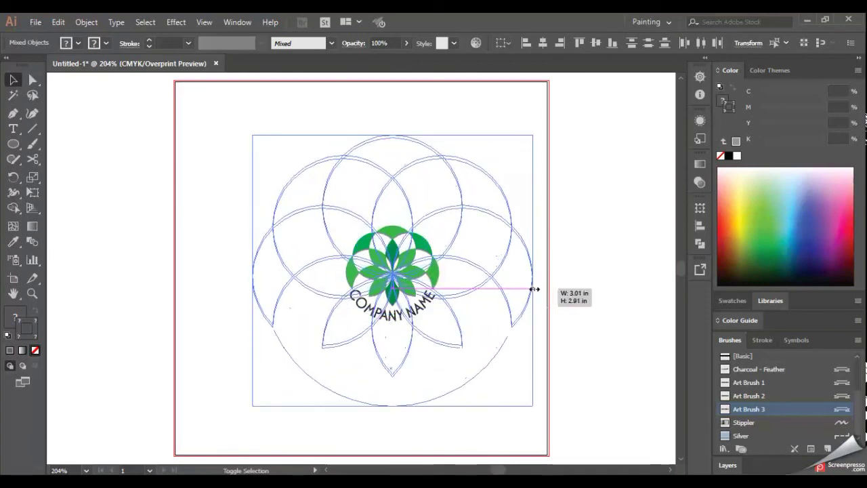
{"action": "left_click_drag", "start_coordinate": [521, 290], "coordinate": [534, 286]}
{"action": "left_click_drag", "start_coordinate": [435, 285], "coordinate": [427, 284]}
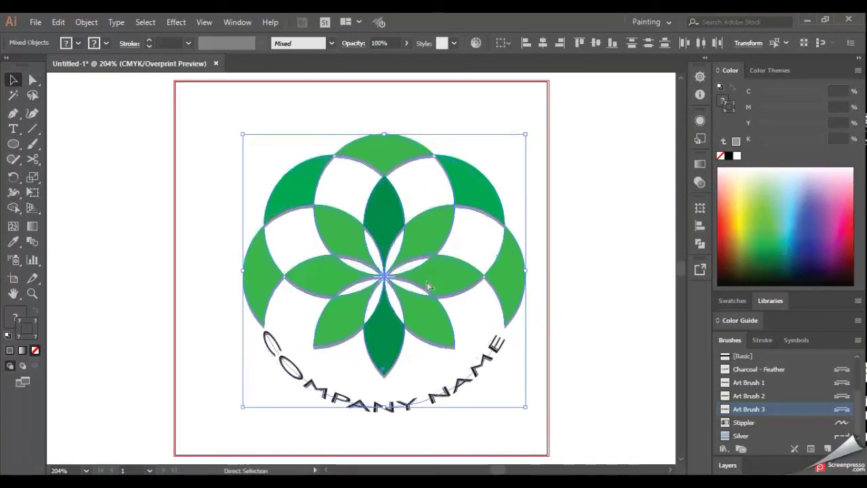
{"action": "key", "text": "ctrl+z"}
{"action": "key", "text": "ctrl+z"}
{"action": "left_click", "coordinate": [500, 343]}
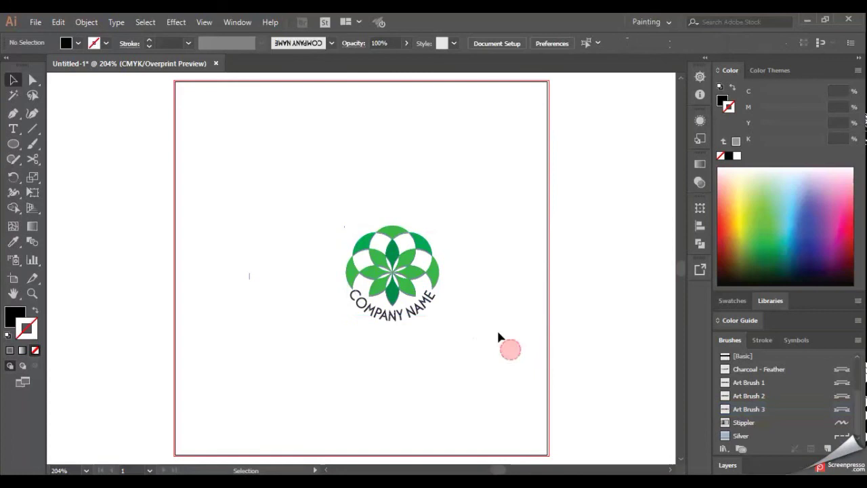
{"action": "left_click_drag", "start_coordinate": [495, 354], "coordinate": [320, 220]}
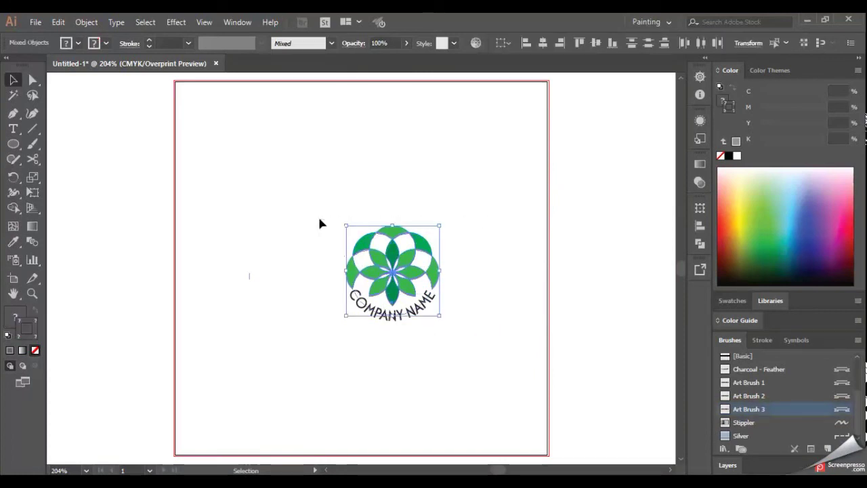
{"action": "left_click", "coordinate": [86, 22]}
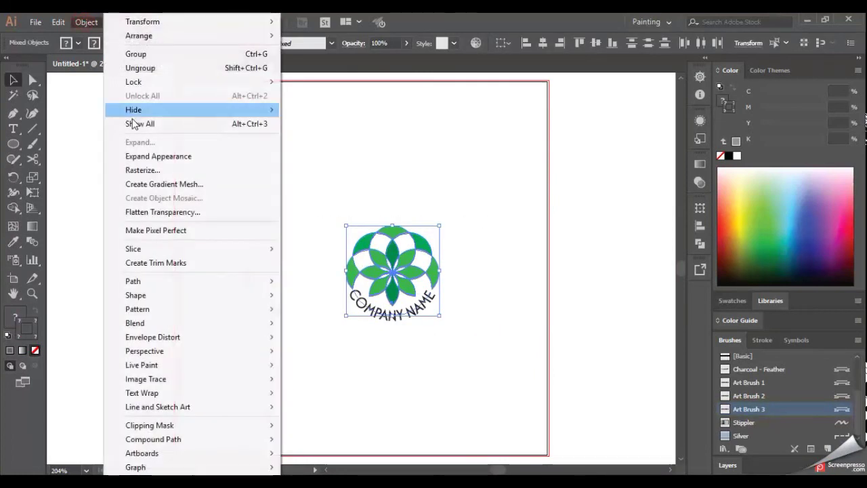
{"action": "left_click", "coordinate": [156, 158]}
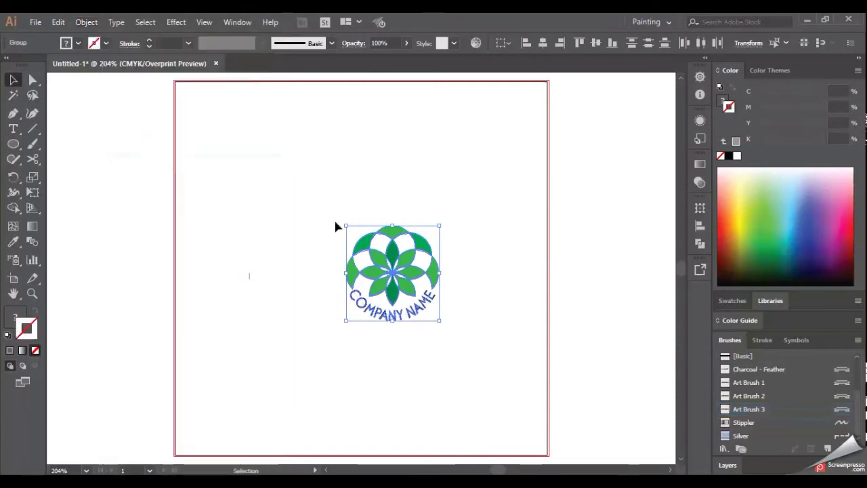
- Scale the logo up to nearly fill the artboard and centre it
{"action": "left_click_drag", "start_coordinate": [448, 364], "coordinate": [307, 189]}
{"action": "key", "text": "z"}
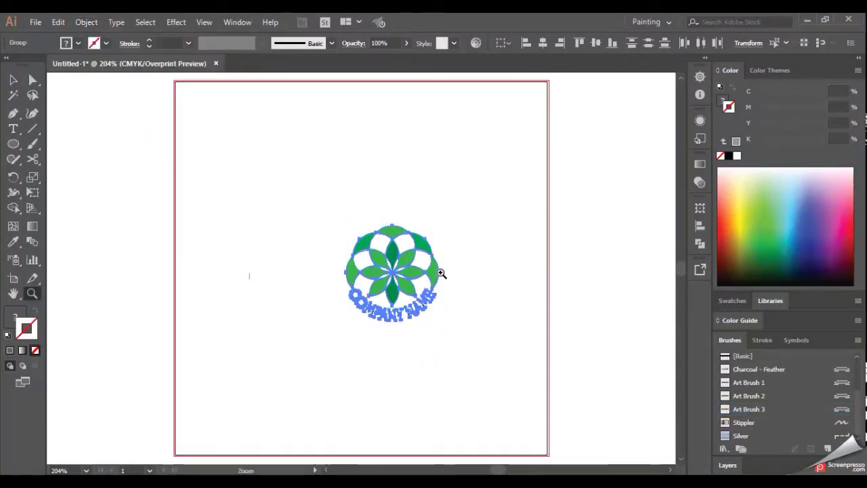
{"action": "key", "text": "alt"}
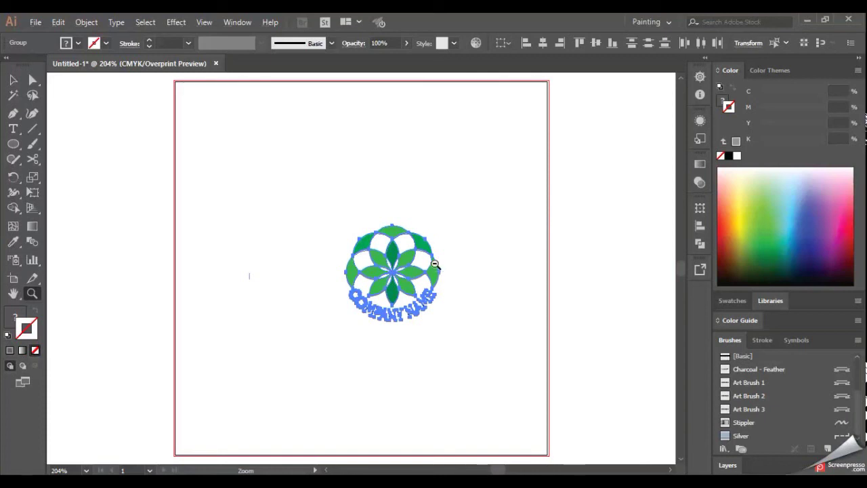
{"action": "key", "text": "v"}
{"action": "left_click_drag", "start_coordinate": [440, 272], "coordinate": [532, 278]}
{"action": "left_click_drag", "start_coordinate": [431, 275], "coordinate": [403, 275]}
{"action": "left_click", "coordinate": [526, 267]}
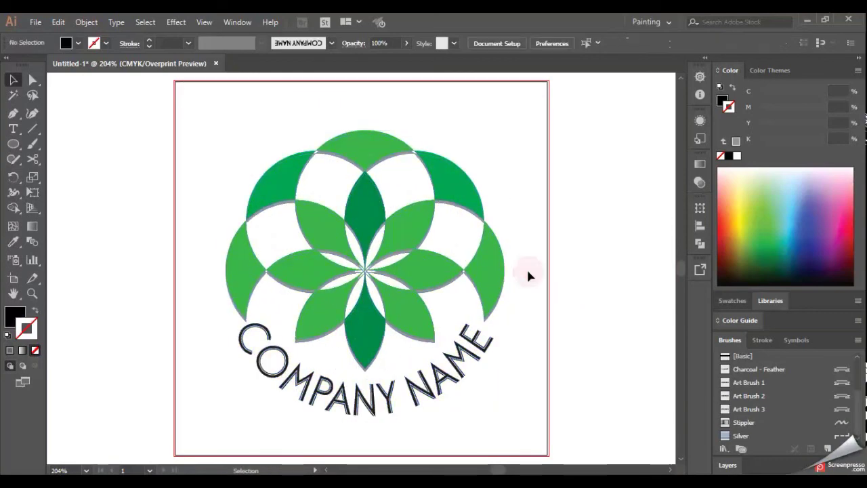